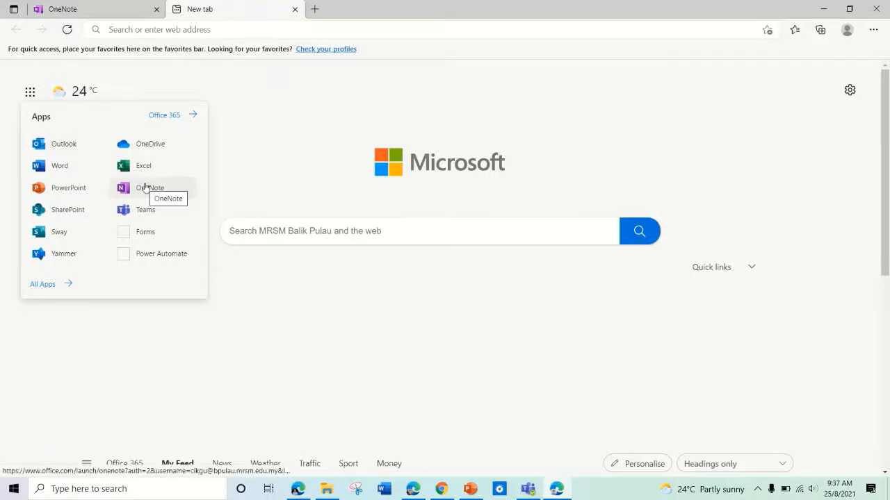
Step: Launch OneNote for the web from the Office apps launcher in the new Edge tab
click(145, 189)
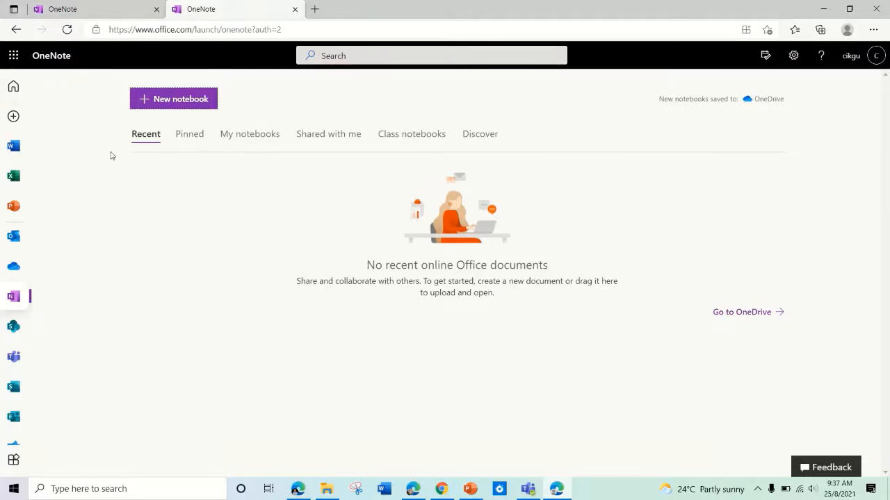
Step: Create a notebook named 'Urusan Rumah' and dismiss the what's-new and privacy notices
click(176, 104)
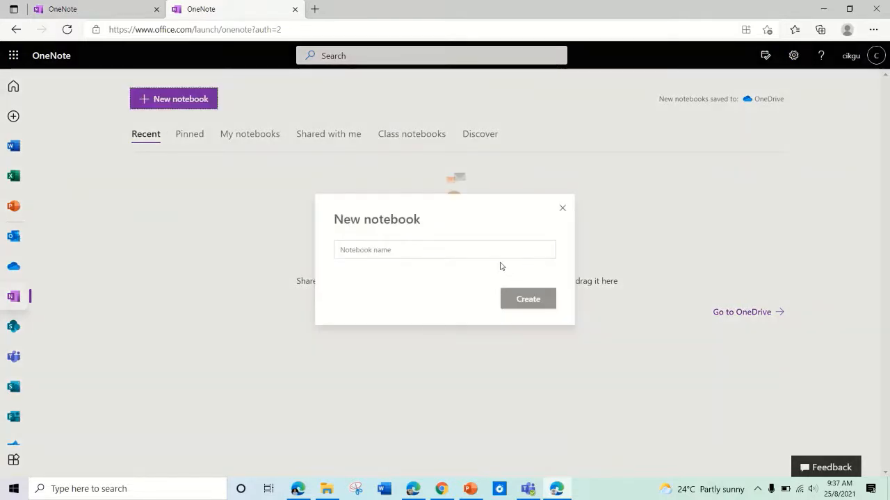
click(497, 248)
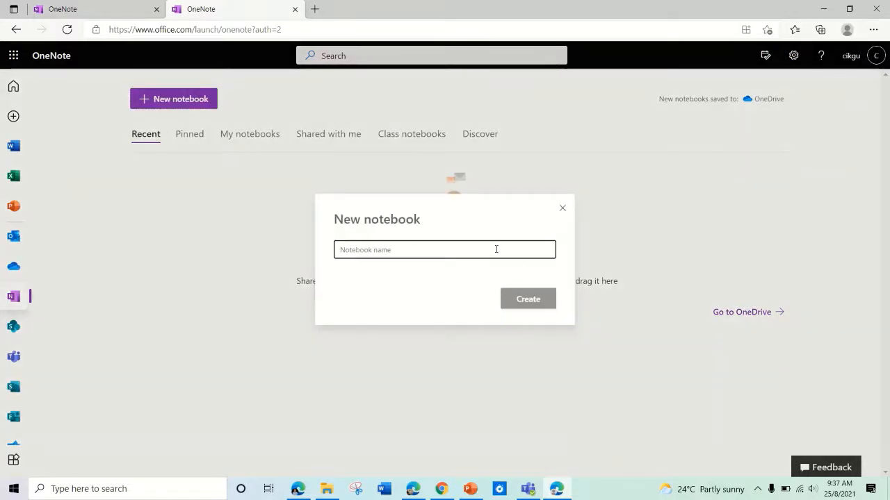
text(usan Rumah)
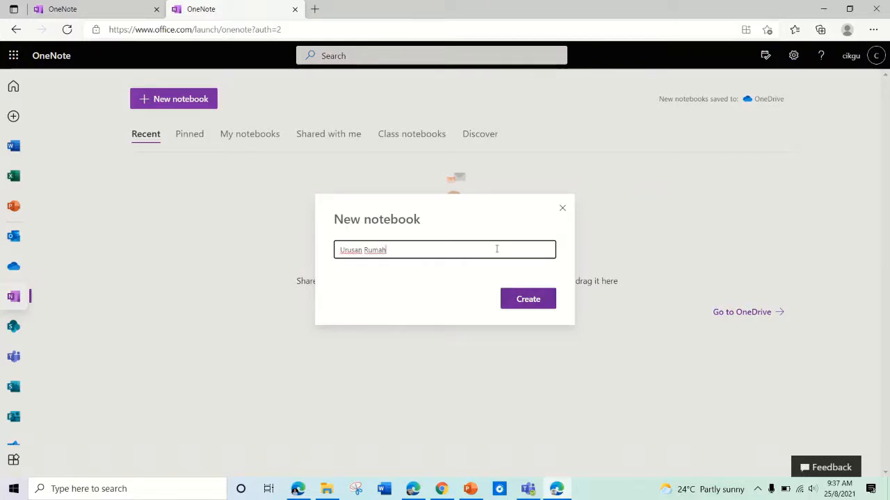
click(542, 305)
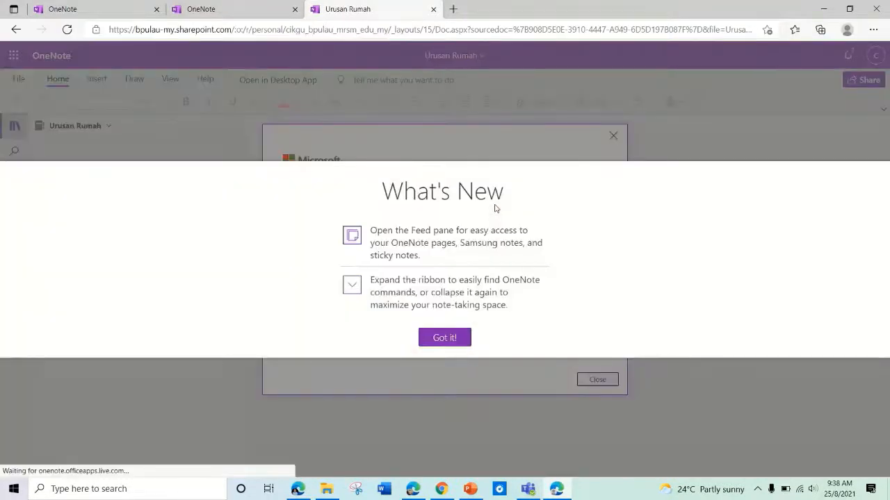
click(462, 342)
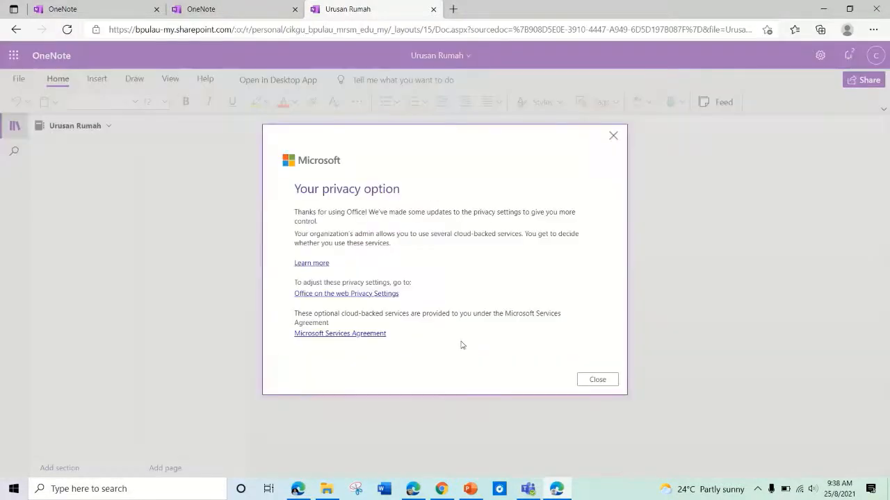
click(597, 380)
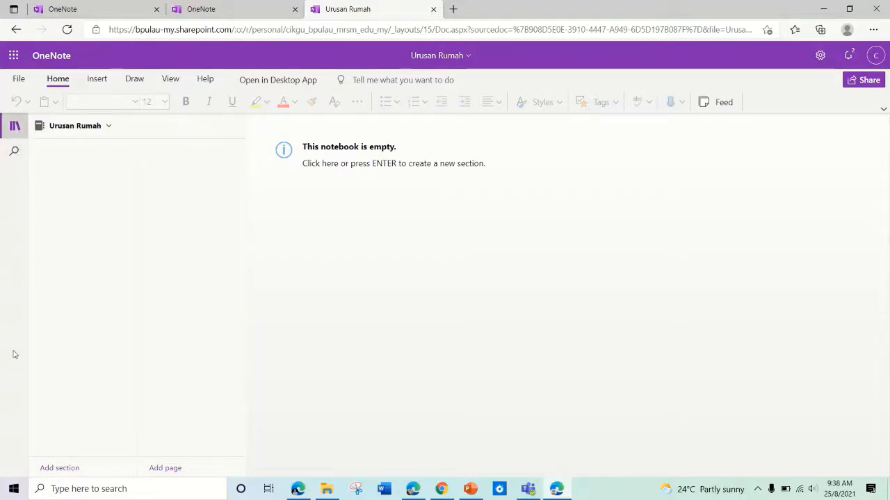
Step: Hide and reshow the notebook navigation pane, then open and close the File panel
click(14, 130)
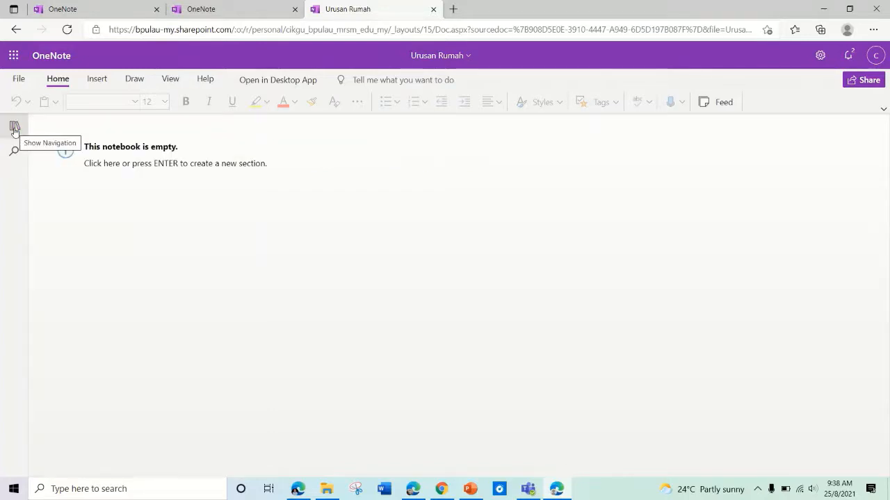
click(14, 129)
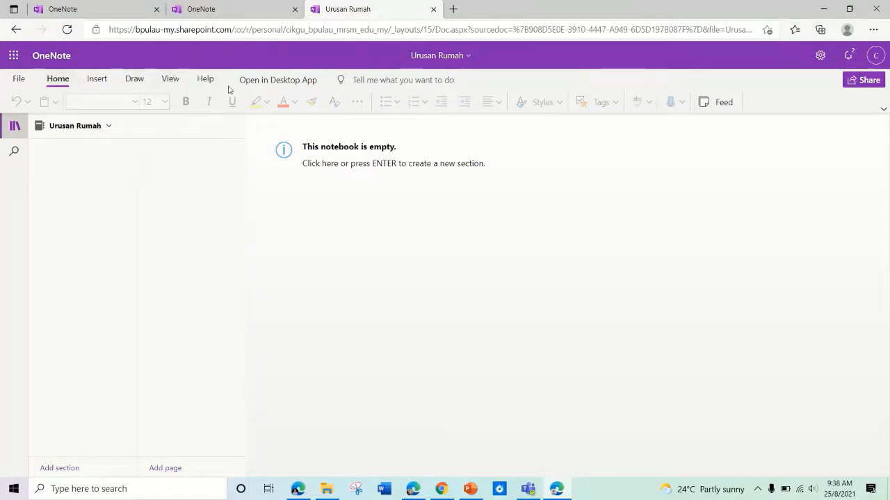
click(22, 84)
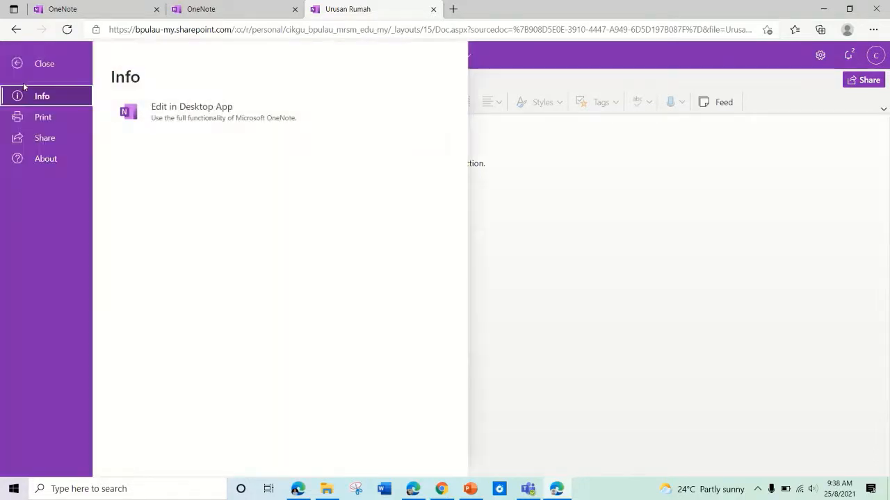
click(19, 63)
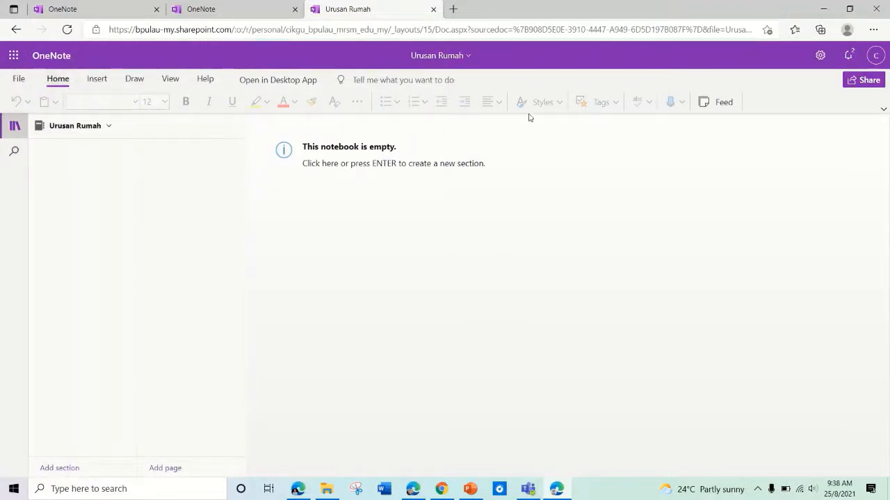
Step: Browse the Insert, Draw, View and Help tabs, then begin adding a new section
click(99, 80)
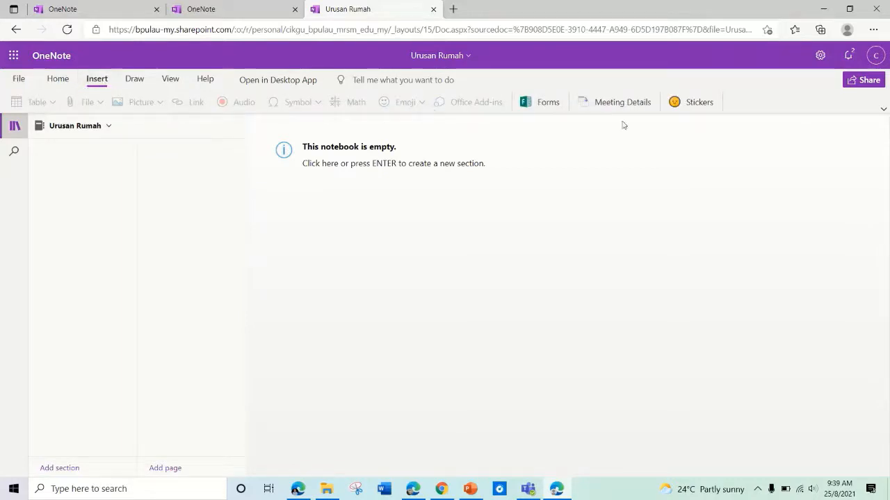
click(134, 79)
click(171, 80)
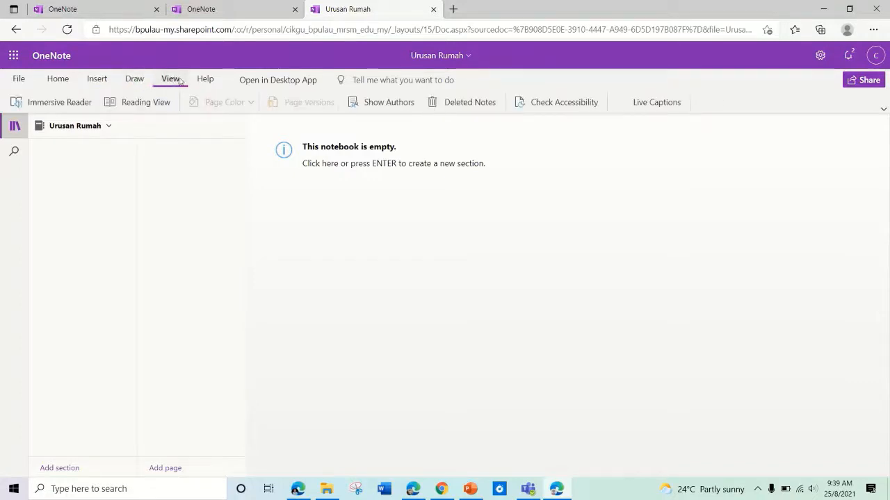
click(205, 81)
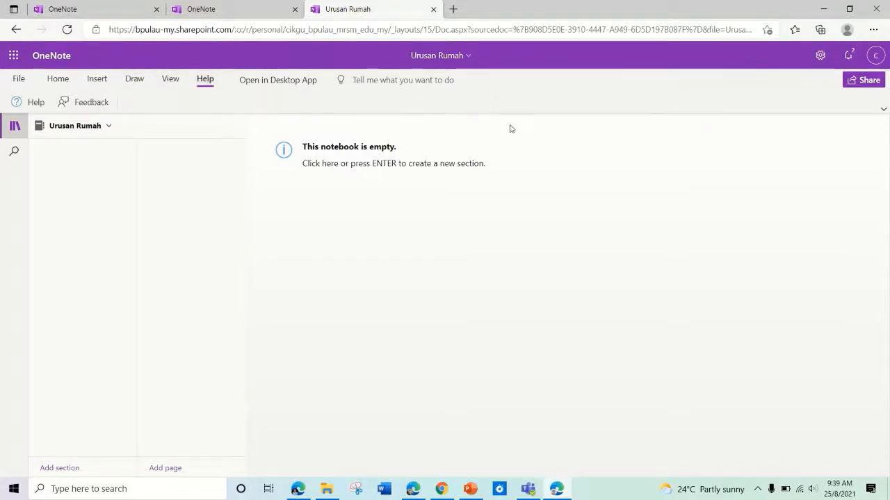
click(70, 469)
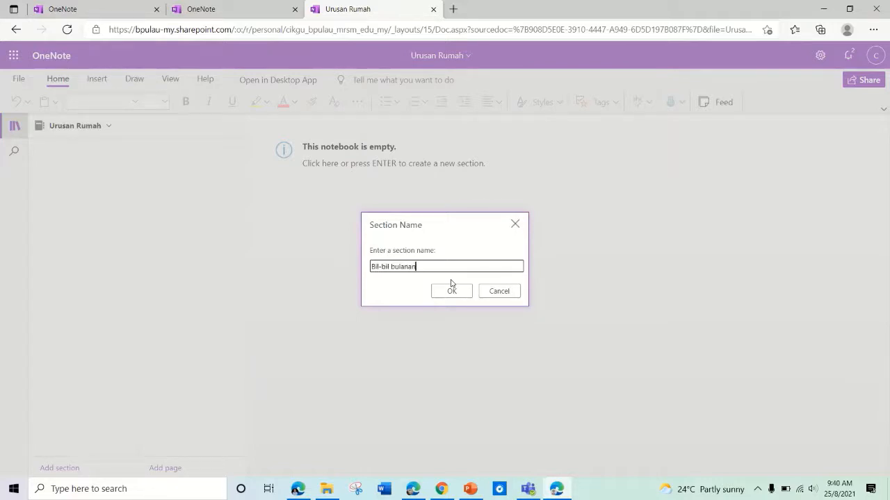
Step: Confirm the 'Bil-bil bulanan' section and title its pages 'Bil Air' and 'Bil Elektrik'
click(451, 291)
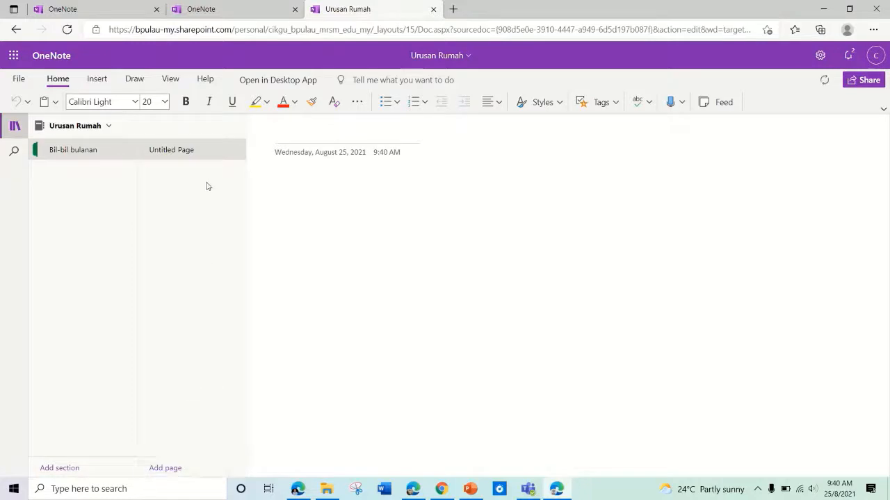
right_click(226, 151)
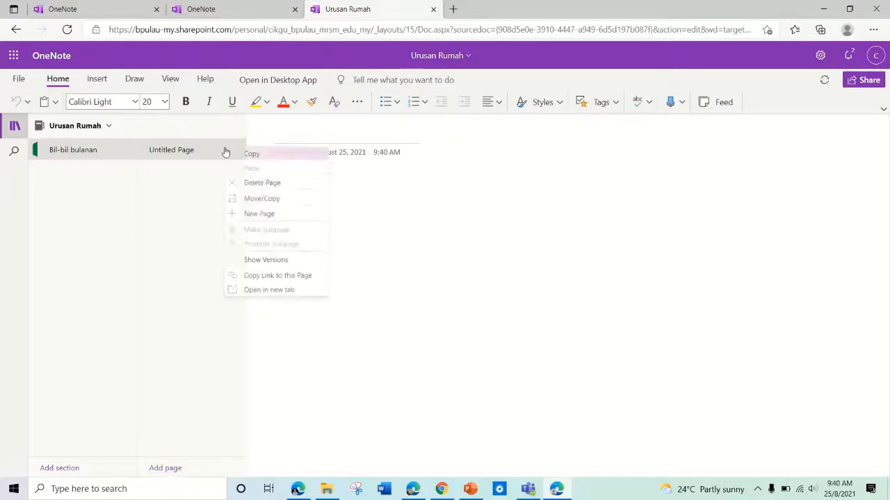
click(297, 133)
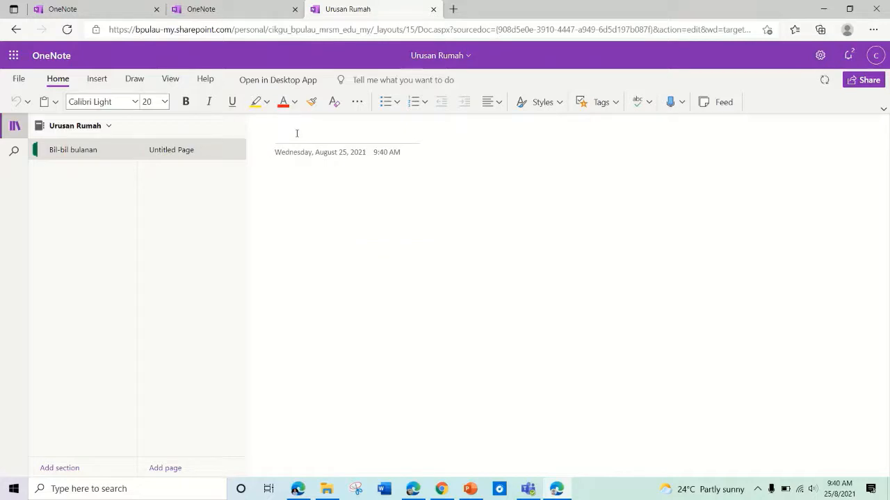
text(Bil )
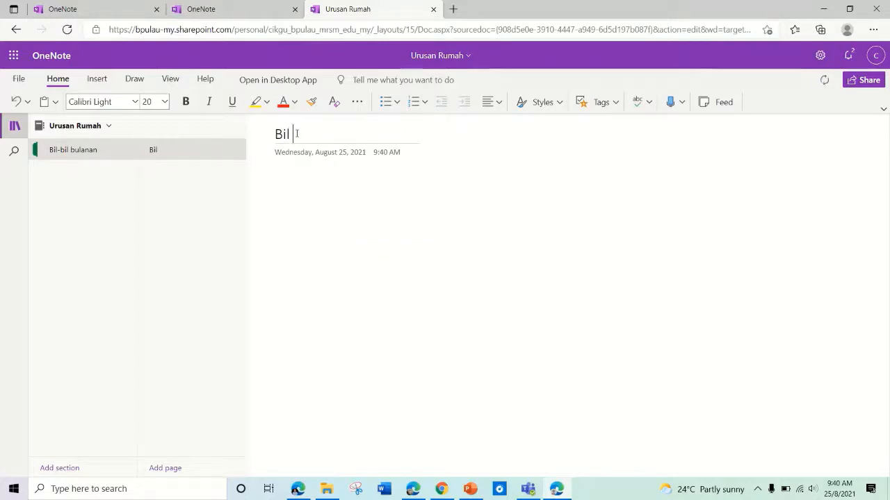
text(Air)
click(183, 467)
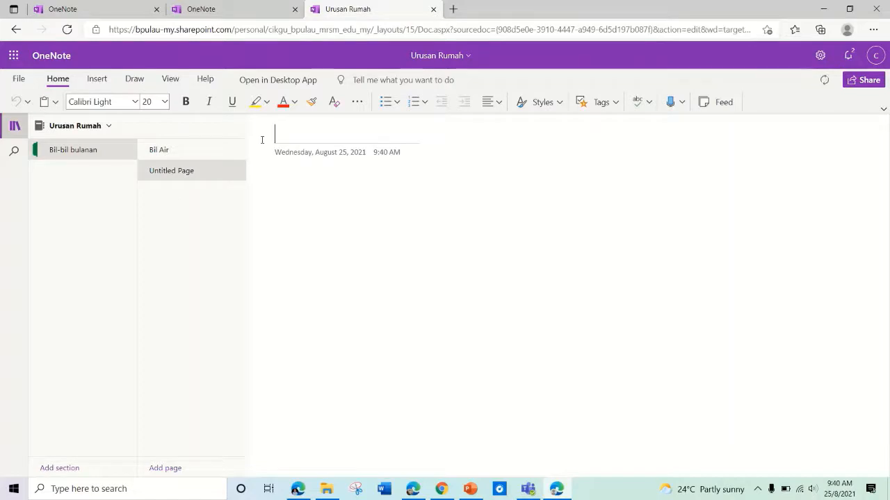
text(Bil Elektrik)
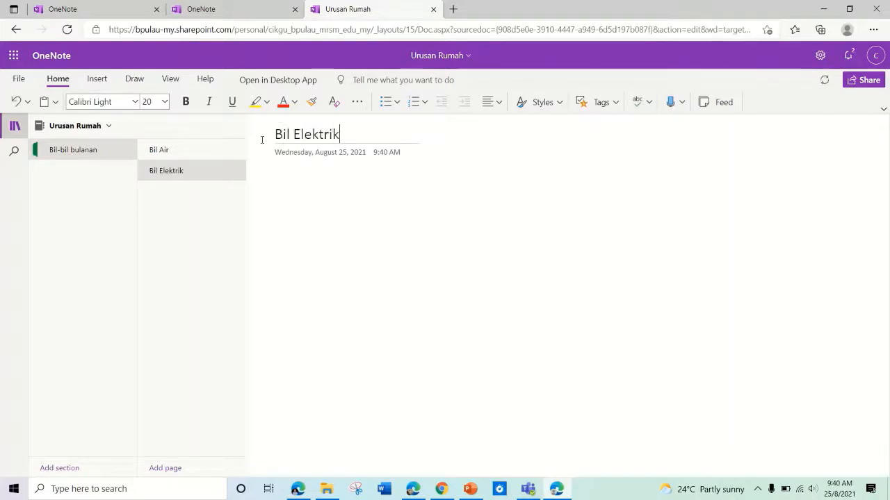
Step: Add pages 'Bil Indah Water', 'Astro' and 'Internet', then return to Bil Air
click(170, 467)
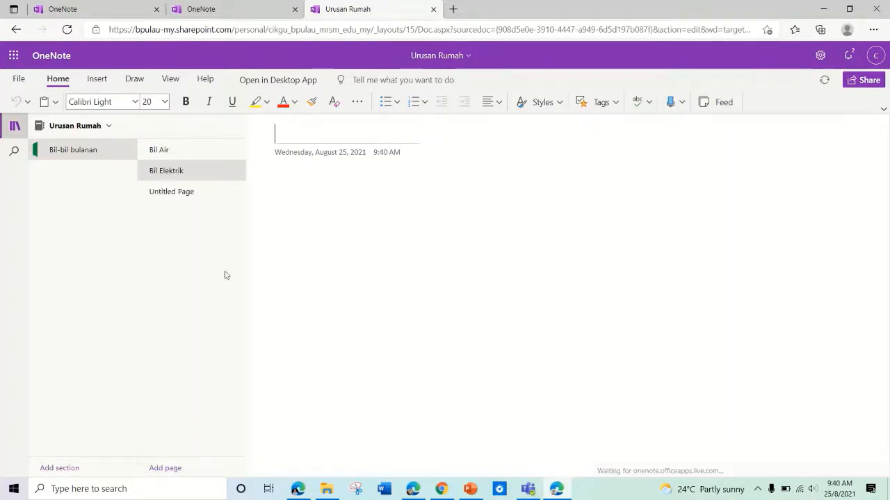
text(Bil Indah Water)
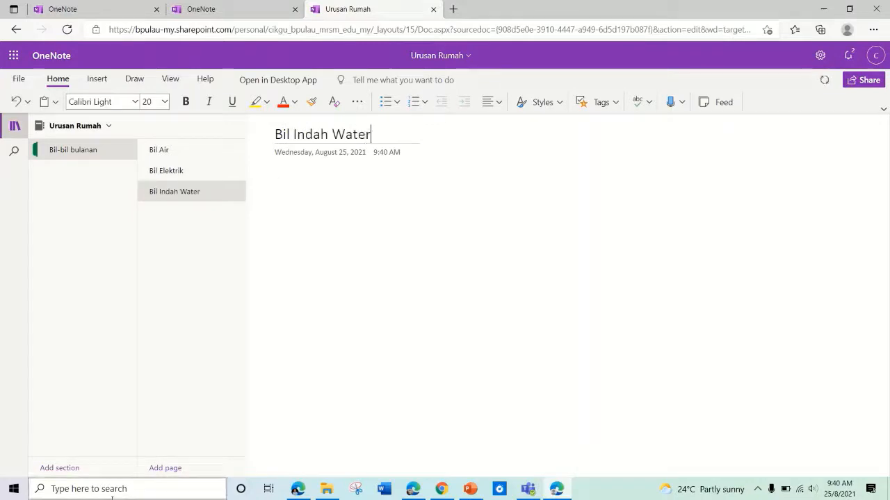
click(164, 468)
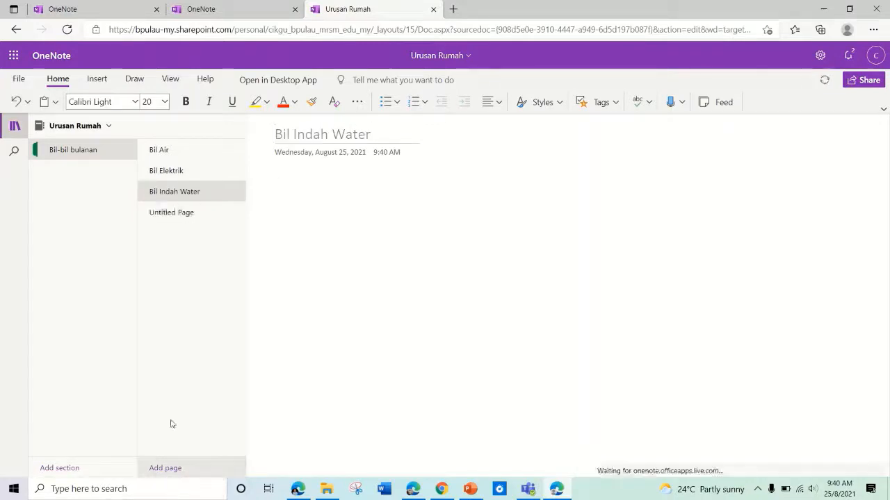
text(Astro)
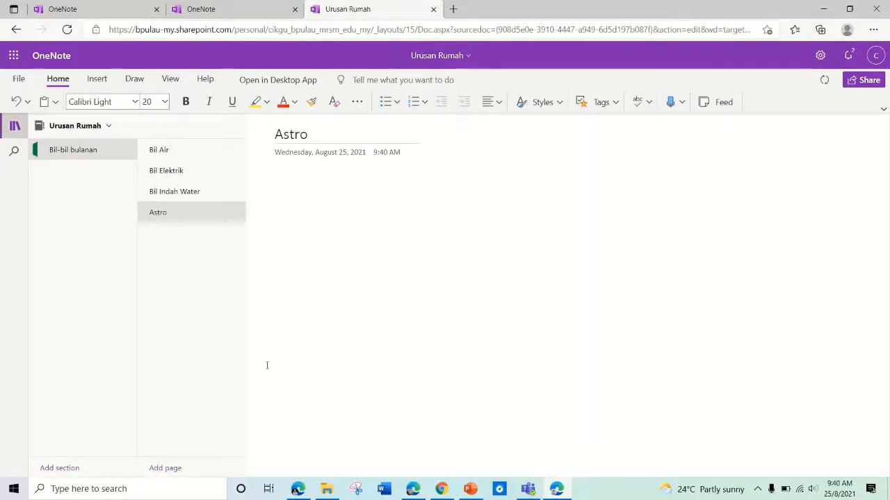
click(182, 469)
text(Str)
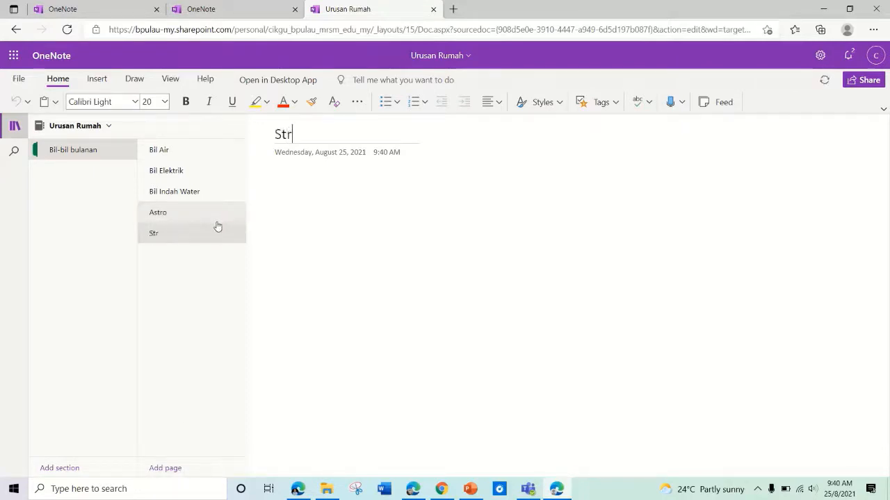
text(eamix)
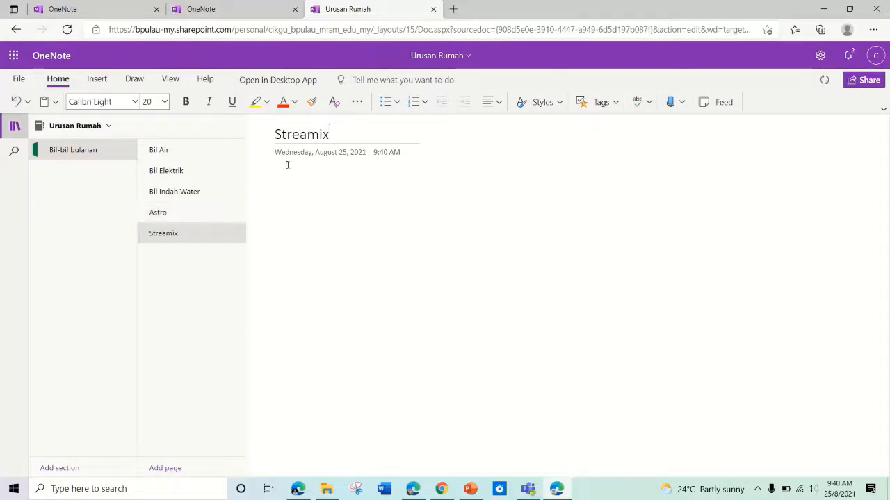
drag(330, 134, 273, 136)
text(Inter)
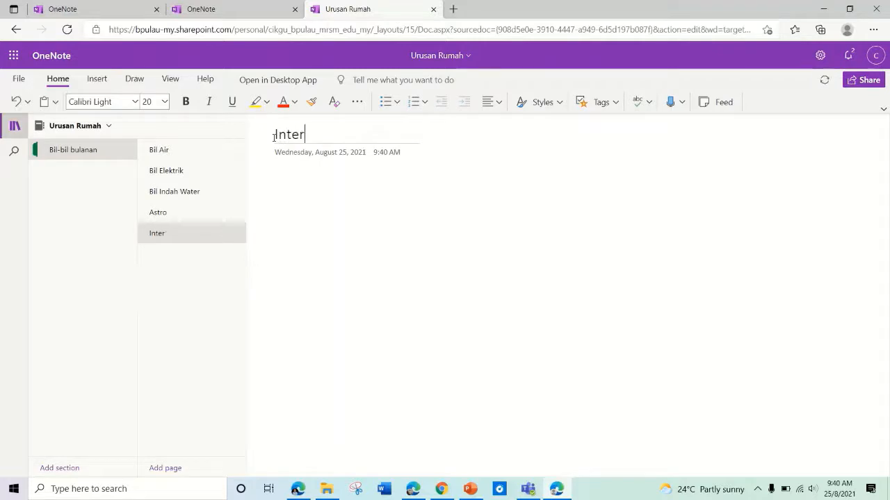
text(net)
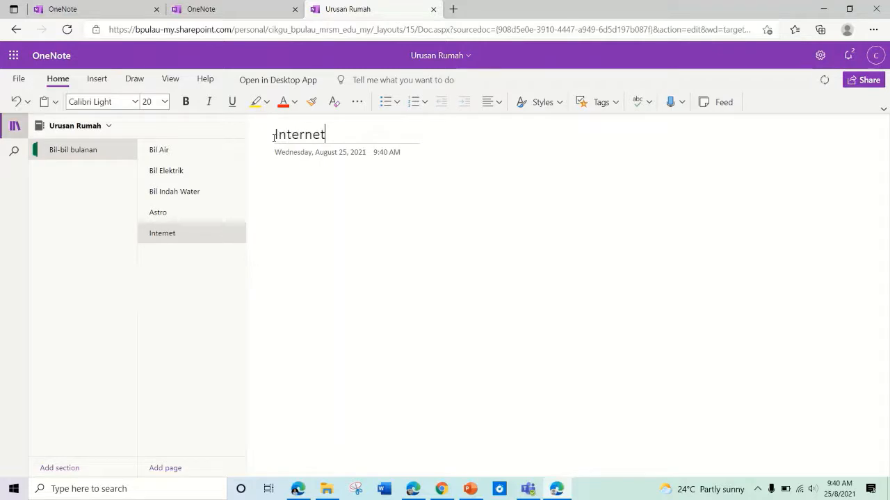
click(178, 150)
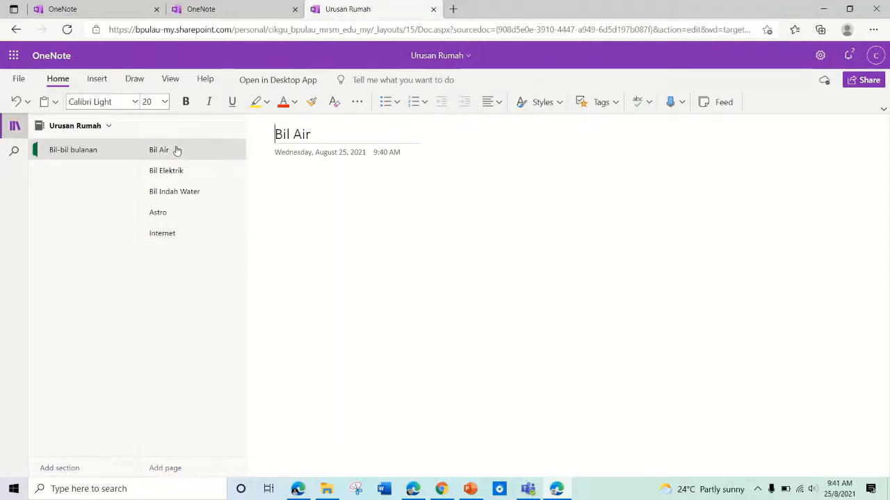
Step: Add 'Januari' and 'Februari' pages below Bil Air and make both its subpages
right_click(176, 151)
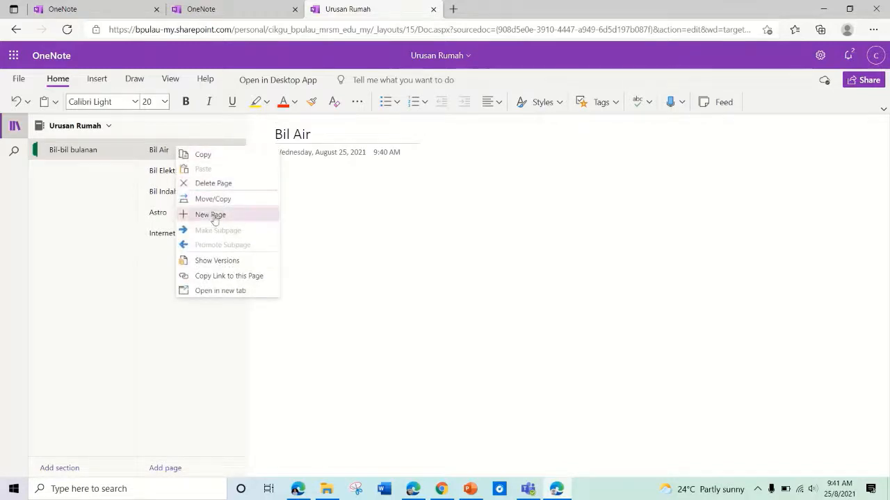
click(212, 214)
click(191, 178)
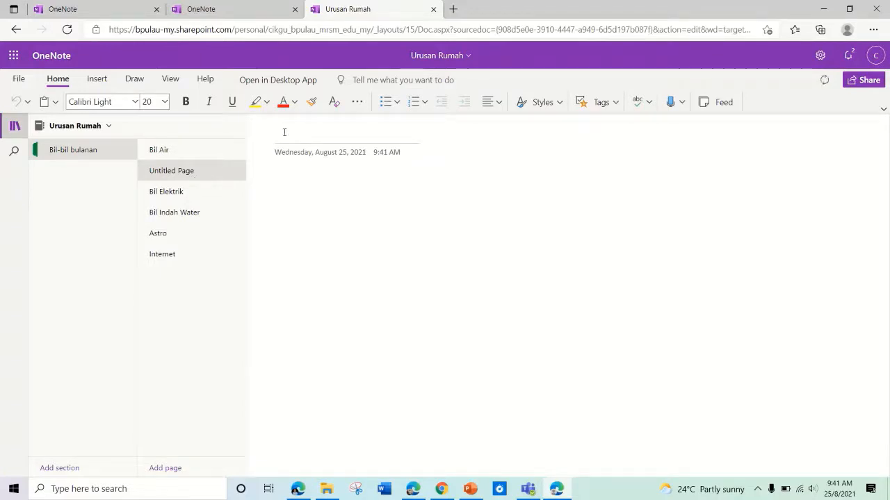
text(Januari)
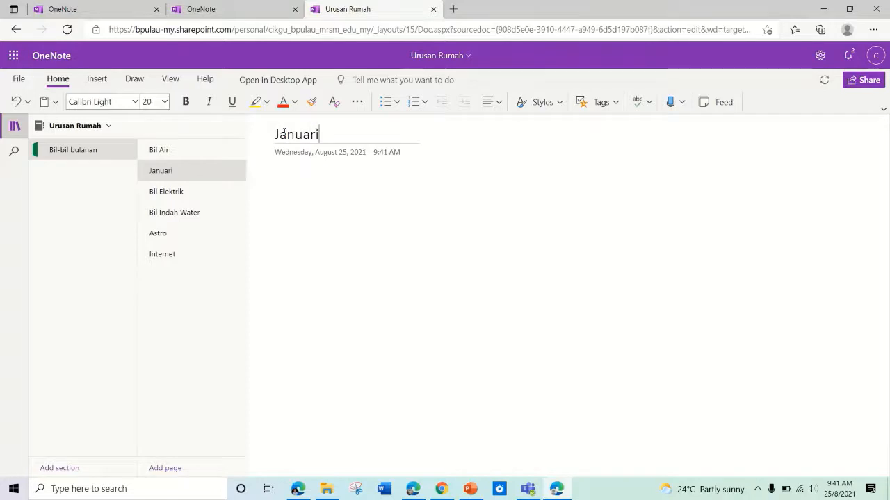
right_click(219, 171)
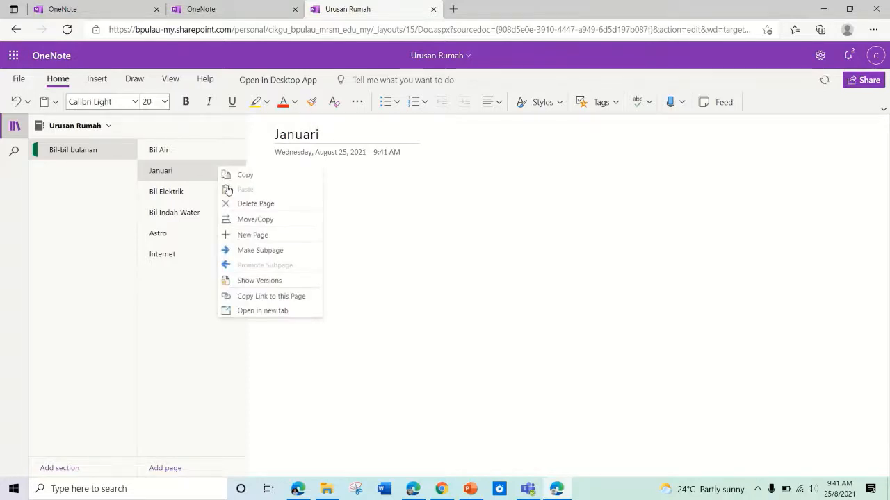
click(249, 237)
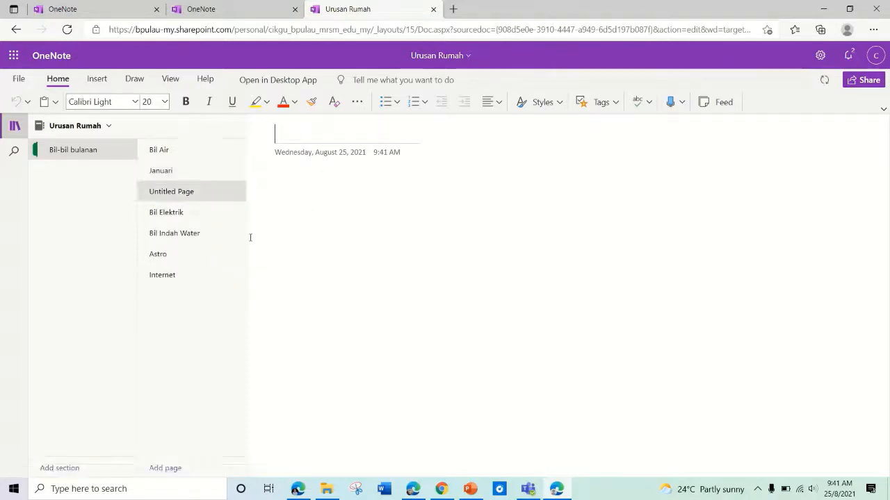
text(Februari)
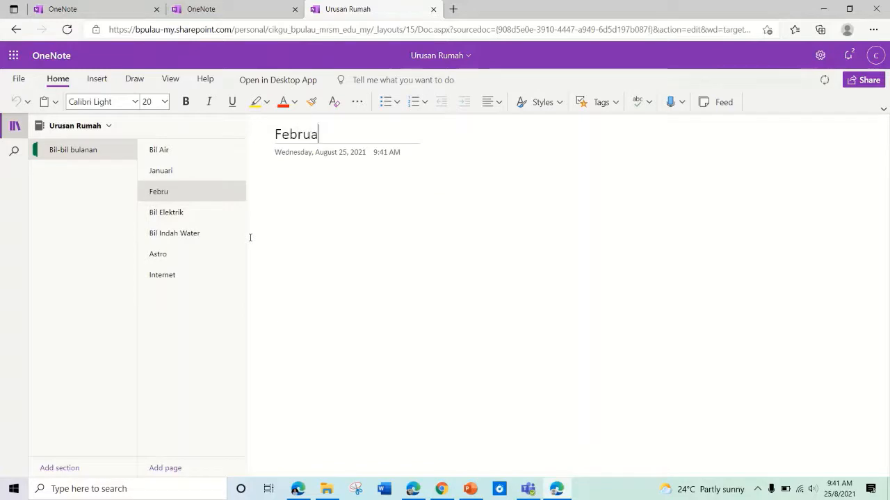
right_click(174, 175)
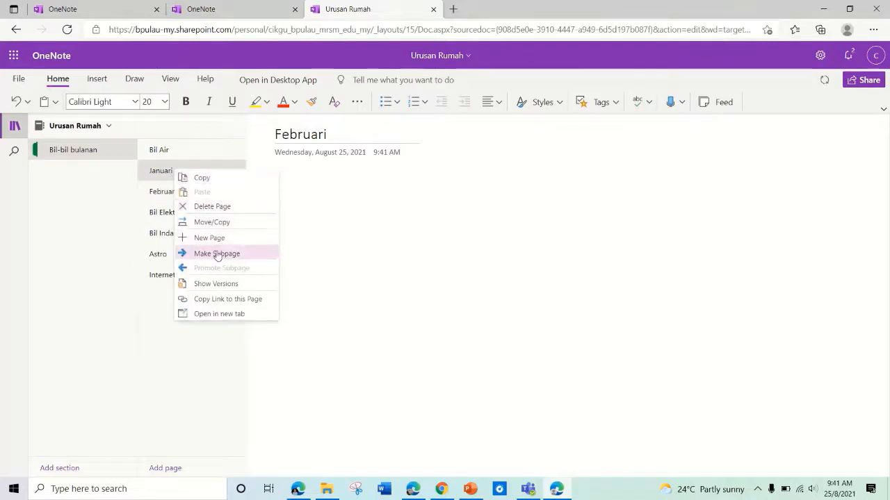
click(216, 253)
right_click(186, 194)
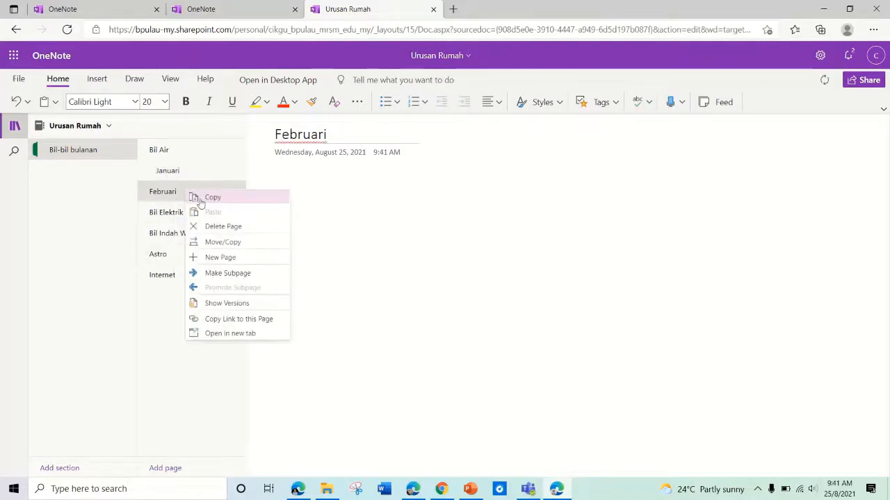
click(239, 273)
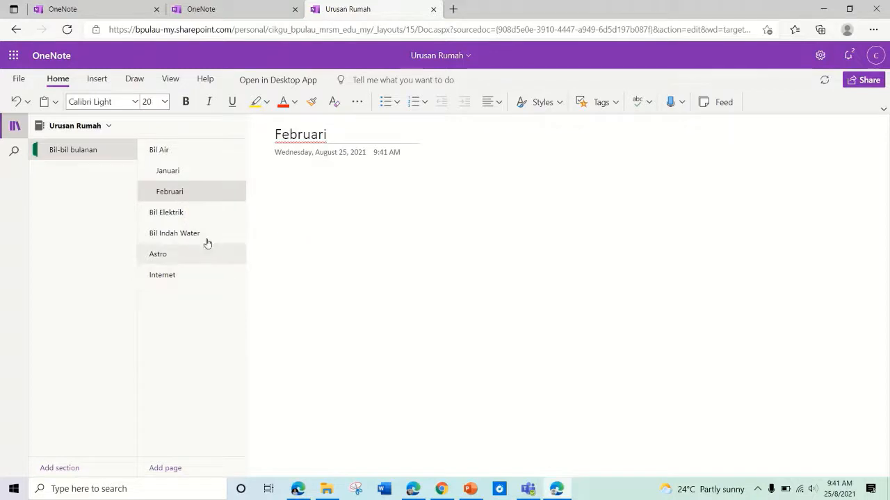
Step: Copy the Januari and Februari subpages under Bil Elektrik
right_click(189, 174)
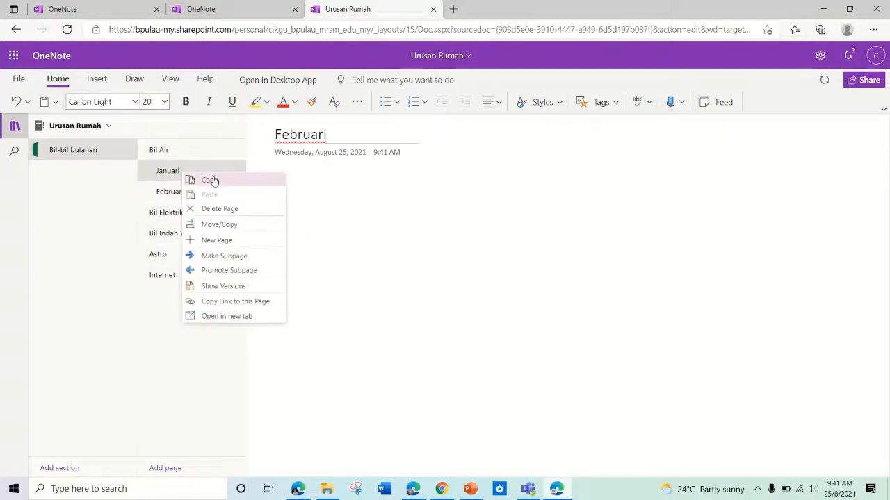
click(213, 179)
click(178, 214)
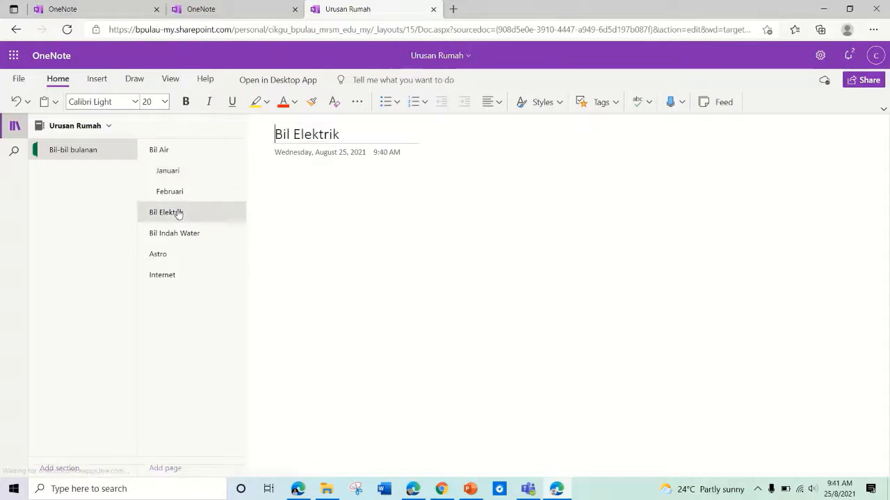
right_click(179, 214)
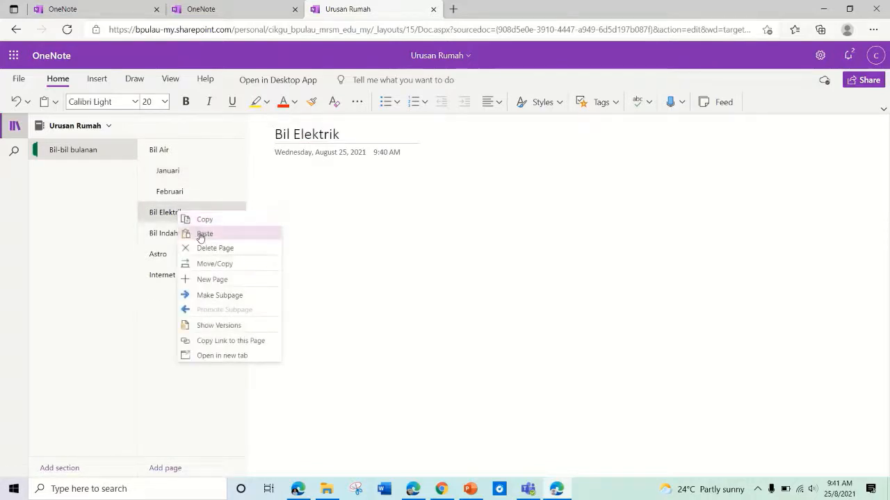
click(201, 234)
right_click(186, 195)
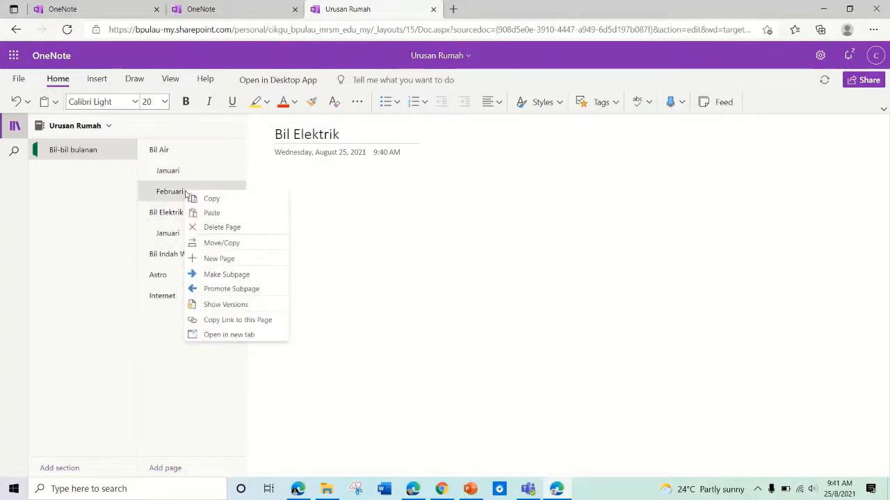
click(201, 199)
click(165, 236)
right_click(164, 237)
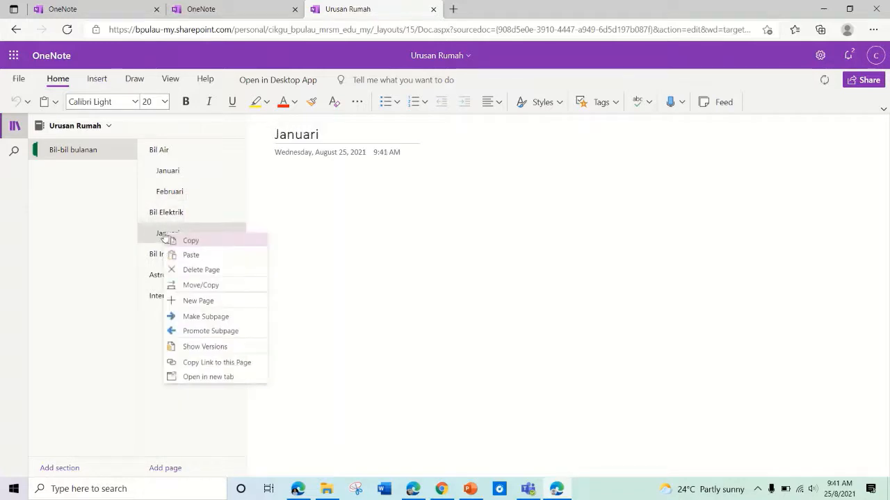
click(191, 254)
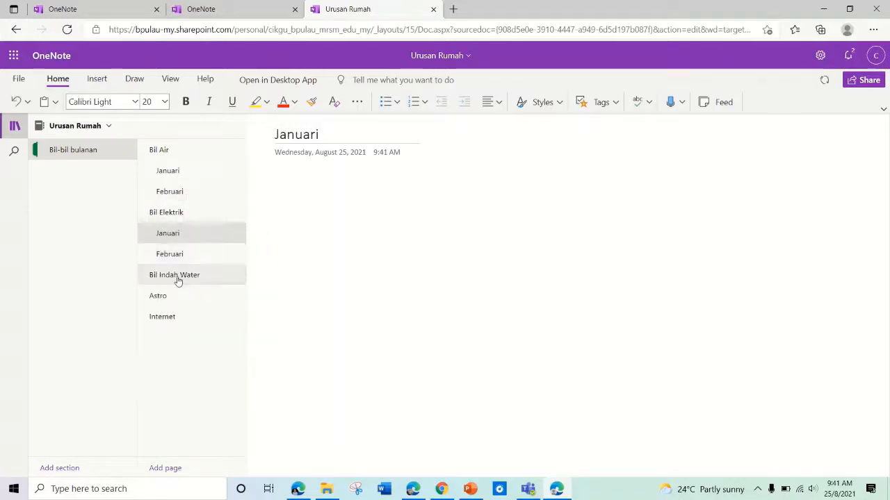
Step: Paste Februari and Januari under Bil Indah Water, then return to Bil Air's Januari page
right_click(188, 277)
click(204, 298)
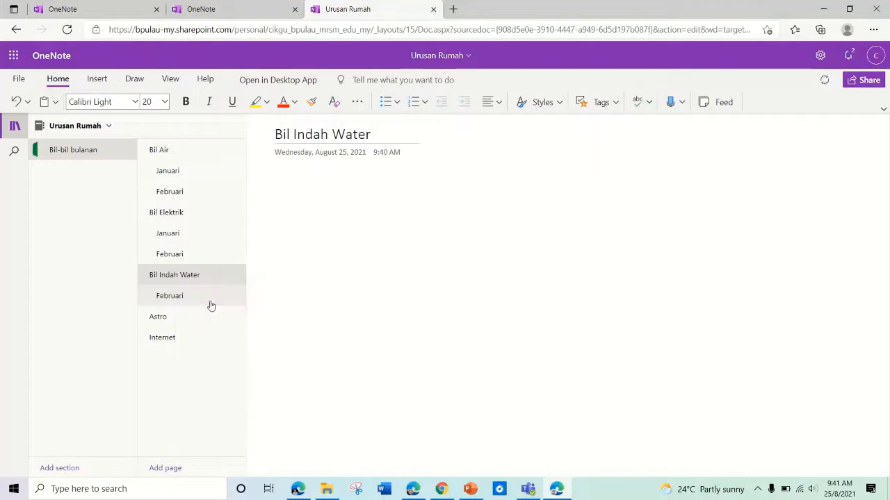
click(187, 232)
right_click(189, 232)
click(210, 242)
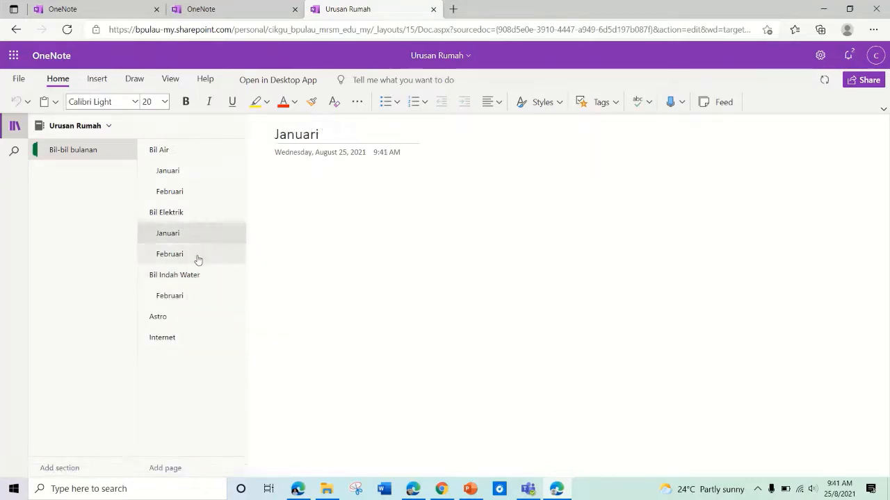
click(213, 276)
right_click(183, 275)
click(210, 293)
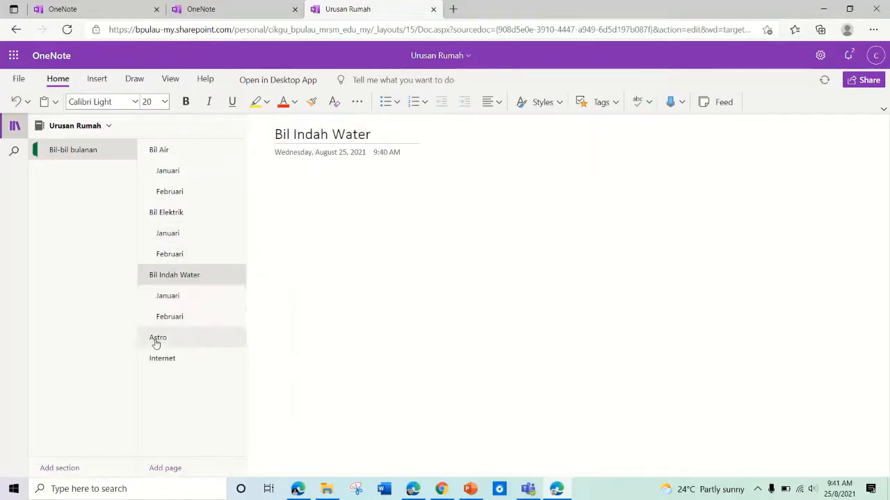
click(168, 170)
click(264, 185)
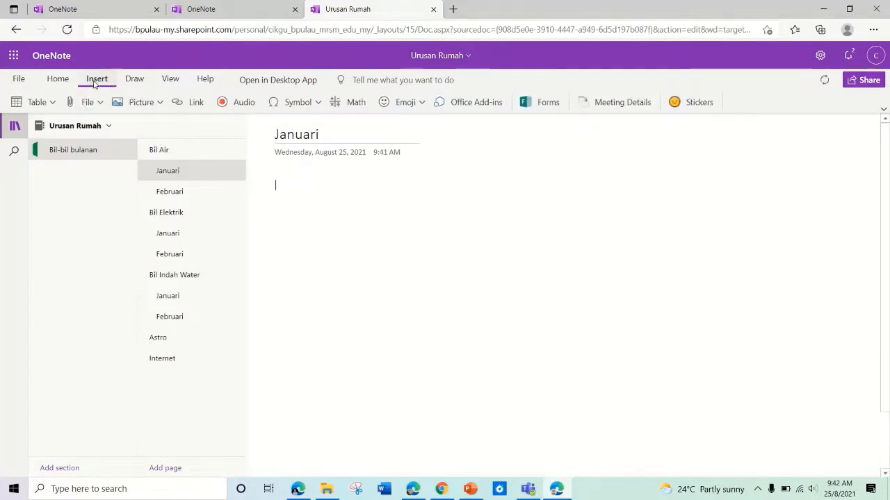
Step: Insert the picture file Screenshot (3).png from the computer onto the Januari page
click(159, 103)
click(146, 126)
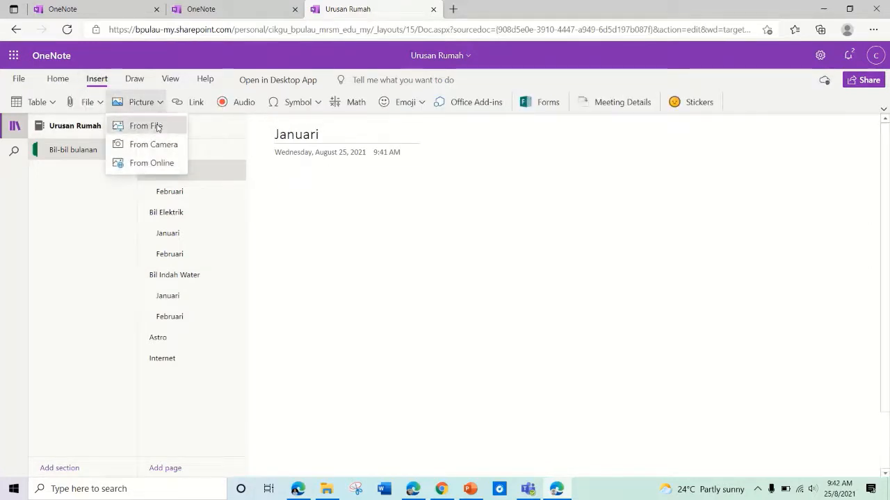
click(400, 272)
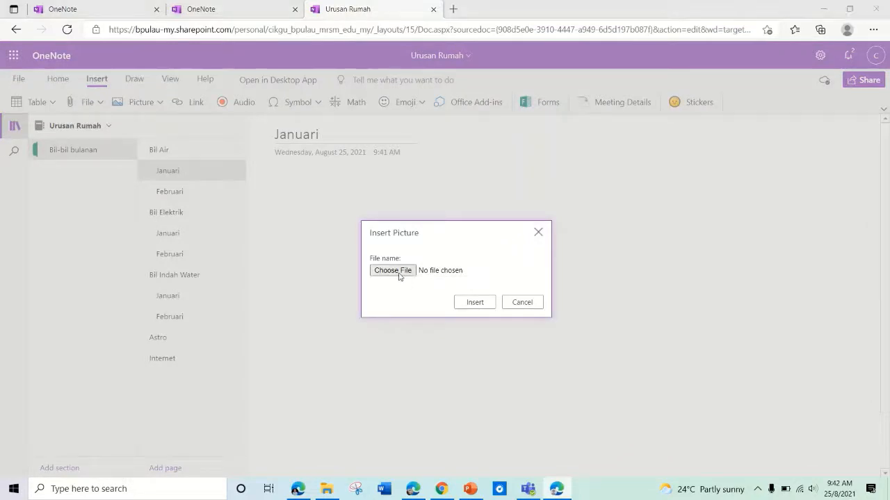
scroll(306, 195, down, 3)
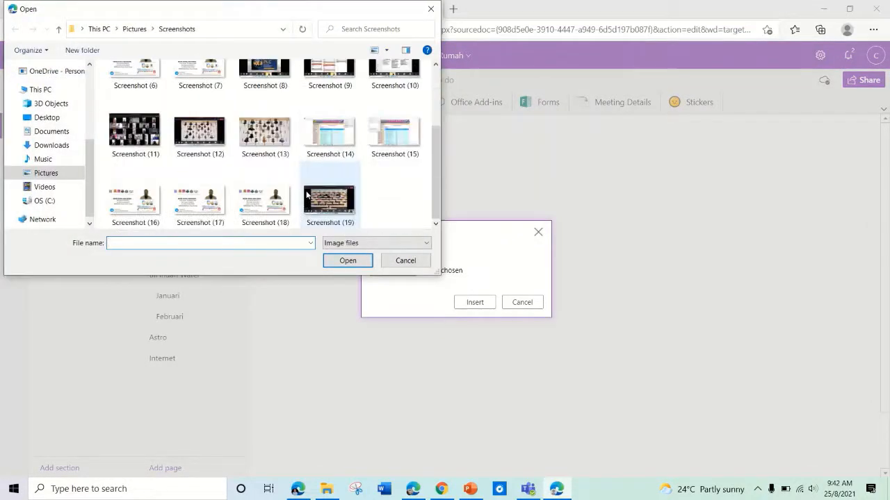
scroll(306, 195, up, 3)
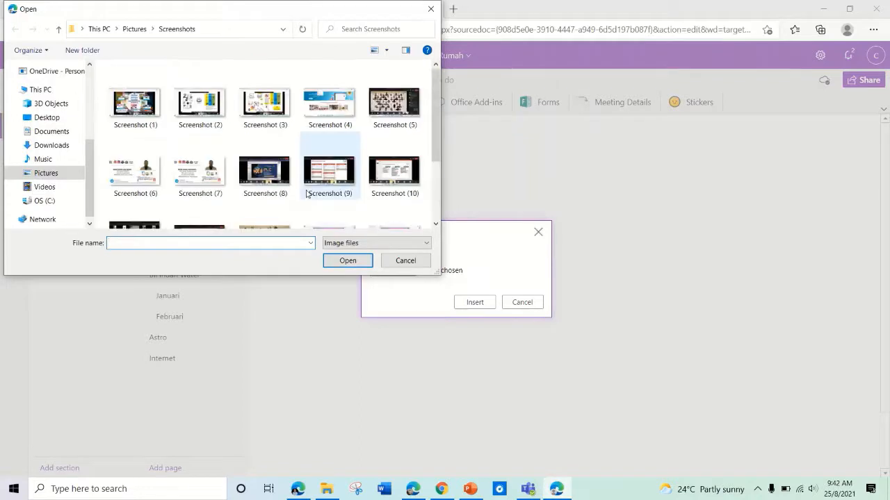
click(259, 108)
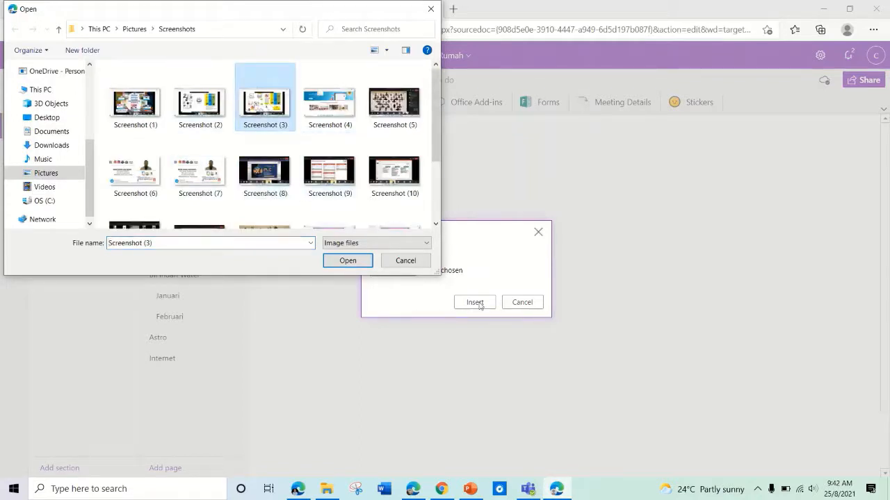
click(363, 262)
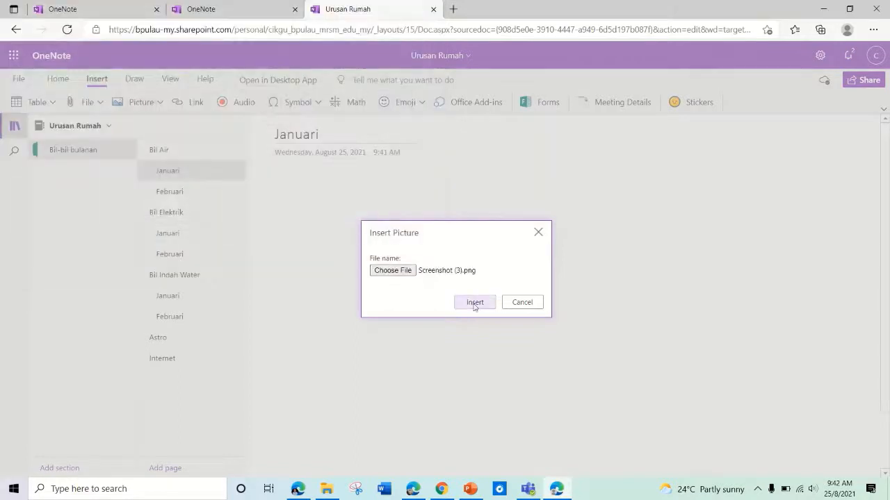
click(474, 304)
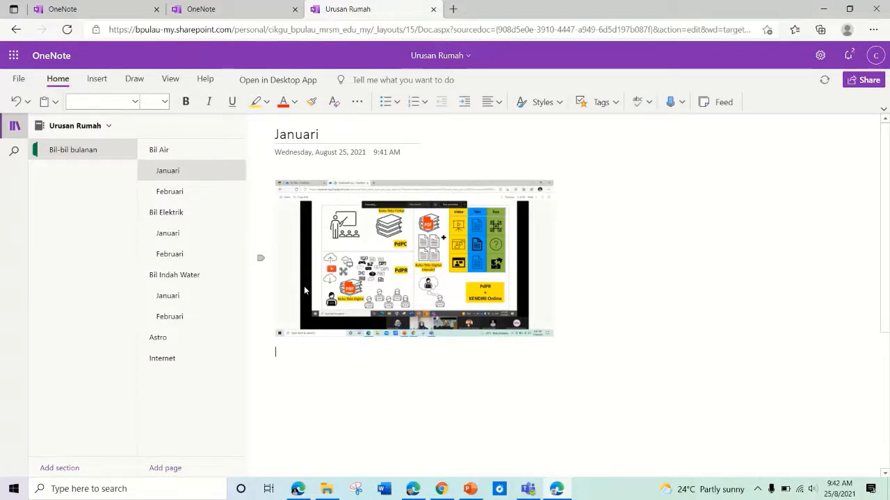
Step: Back on Bil Air's Januari page, switch to the Draw tab and select the screenshot
click(196, 192)
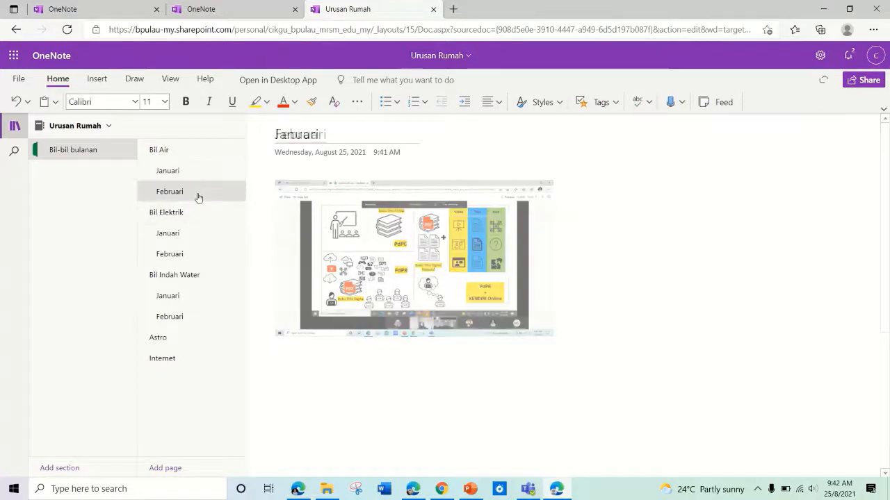
click(195, 176)
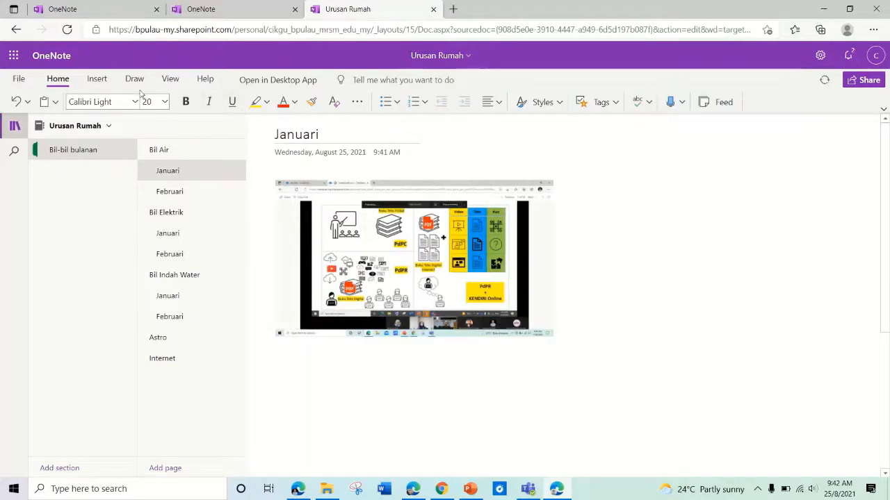
click(96, 80)
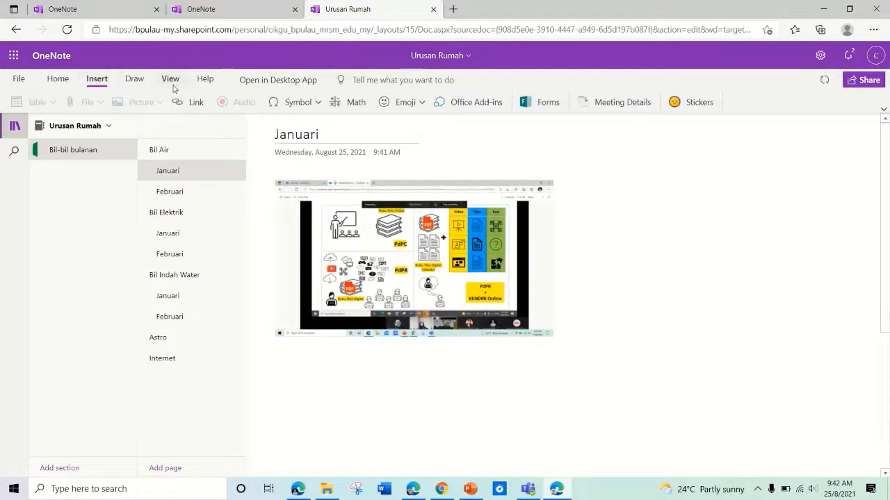
click(134, 79)
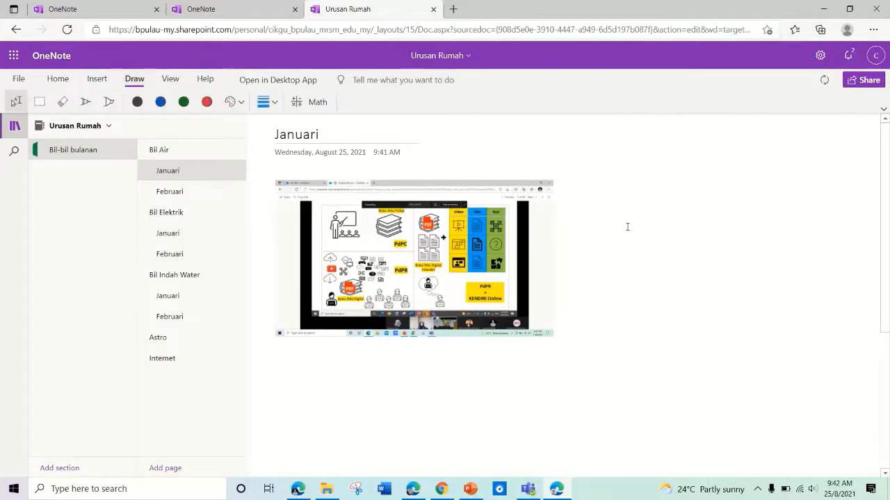
click(554, 245)
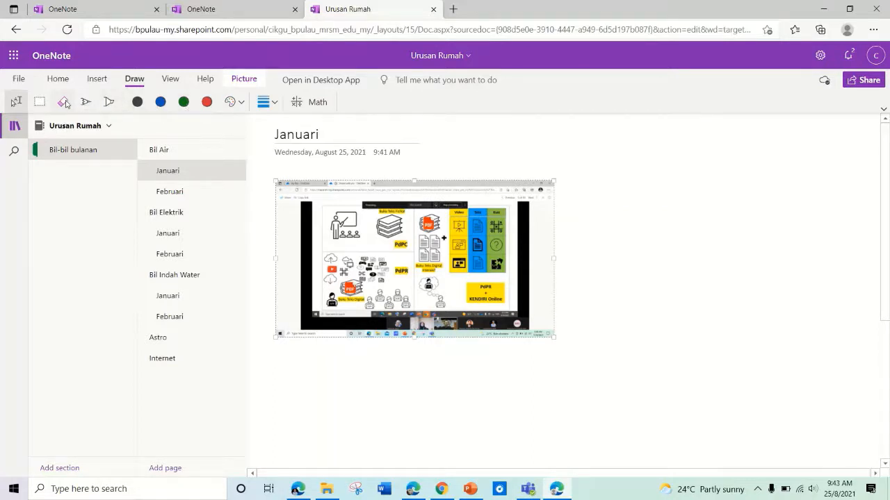
Step: Handwrite 'Selesai' in blue ink right of the screenshot, then begin adding a new section
click(87, 104)
mouse_move(599, 278)
mouse_down()
mouse_move(586, 302)
mouse_move(622, 277)
mouse_move(639, 300)
mouse_up()
mouse_move(612, 251)
mouse_down()
mouse_move(658, 284)
mouse_move(706, 235)
mouse_move(732, 262)
mouse_up()
drag(694, 227, 705, 224)
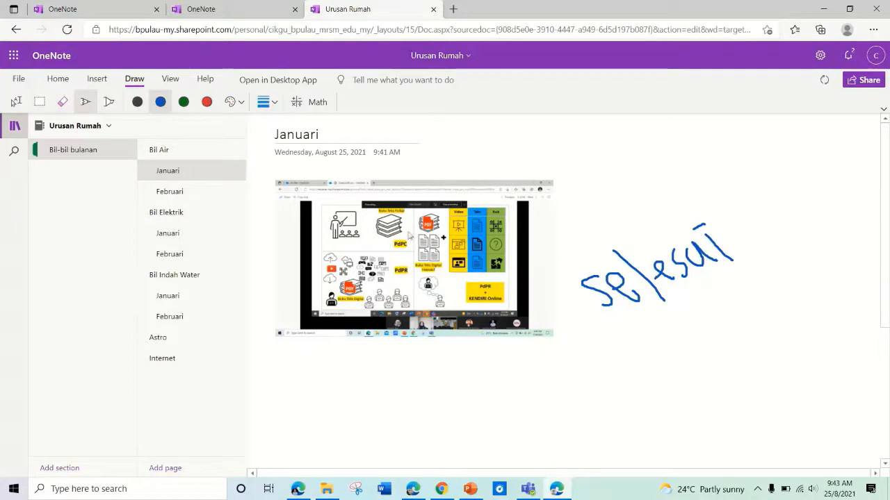
click(67, 467)
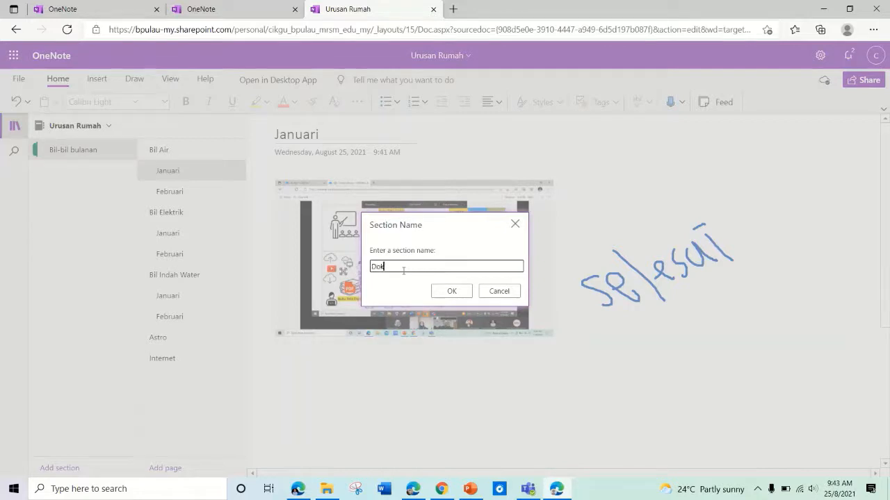
Step: Name the new section 'Dokumen rumah' and open it
text(Dokumen rumah)
click(451, 291)
click(106, 150)
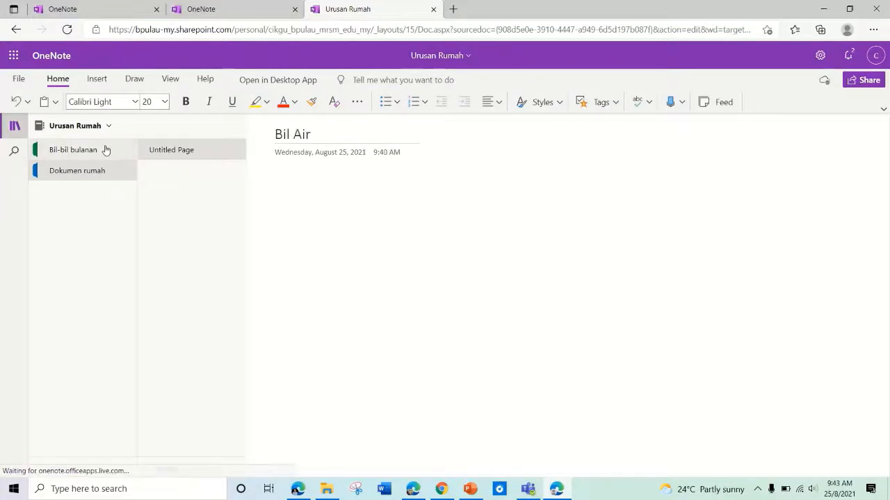
click(86, 170)
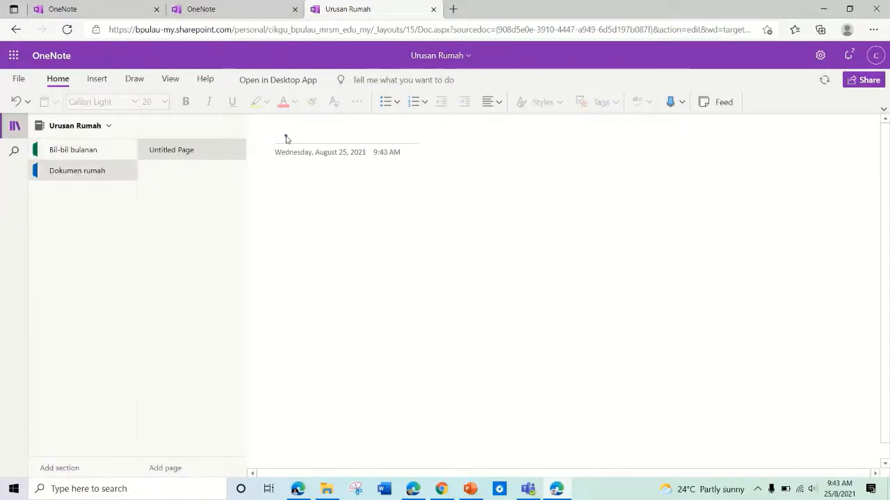
click(96, 79)
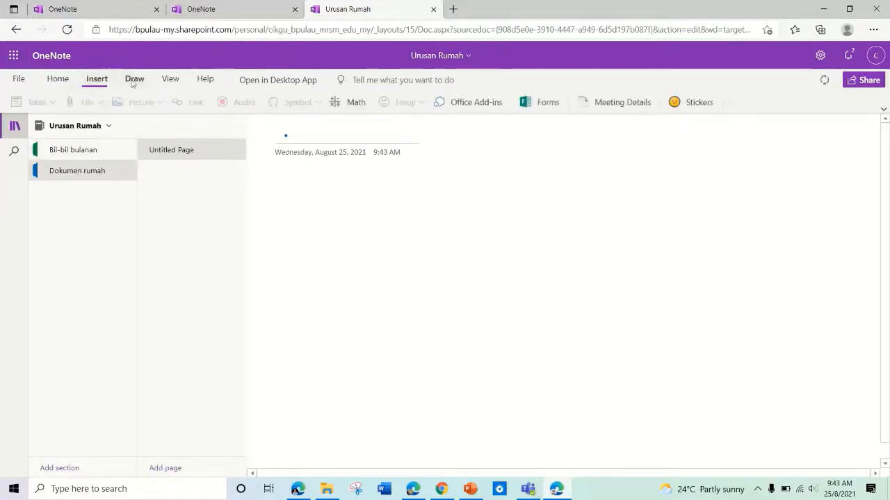
click(134, 79)
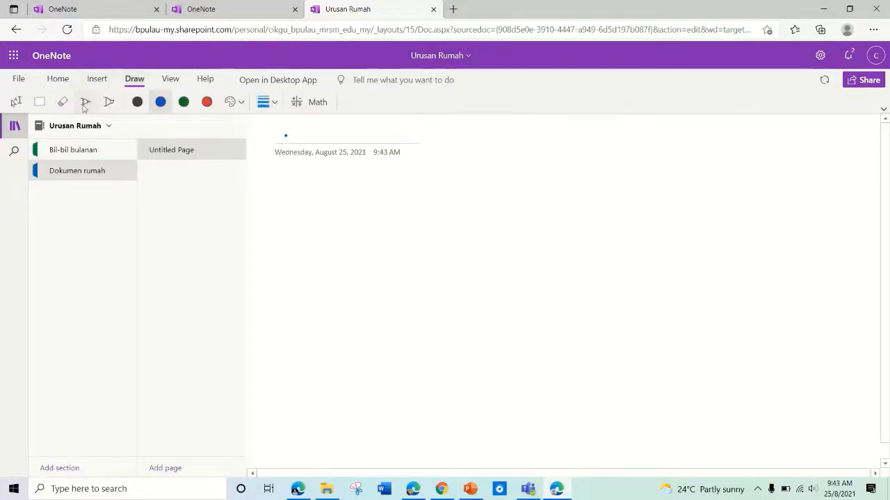
Step: Title four pages 'Geran', 'Cukai Pintu', 'Resit renovation' and 'Senarai kerosakan semasa'
click(276, 135)
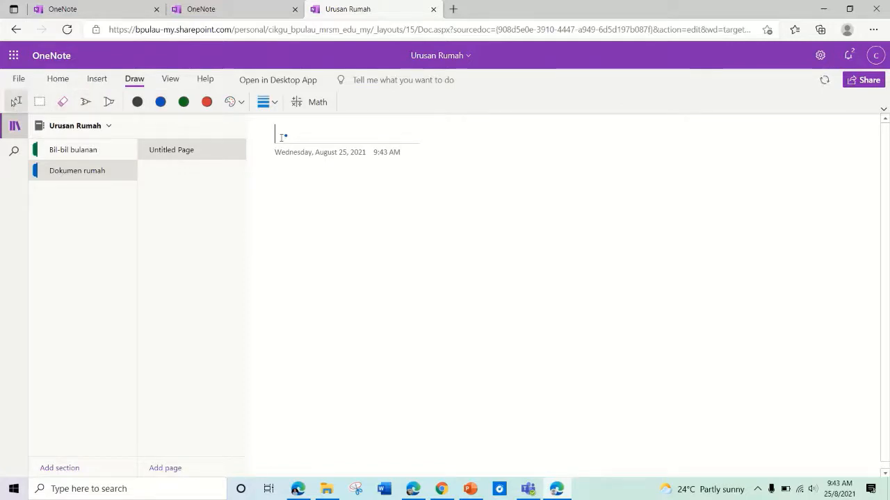
text(Geran)
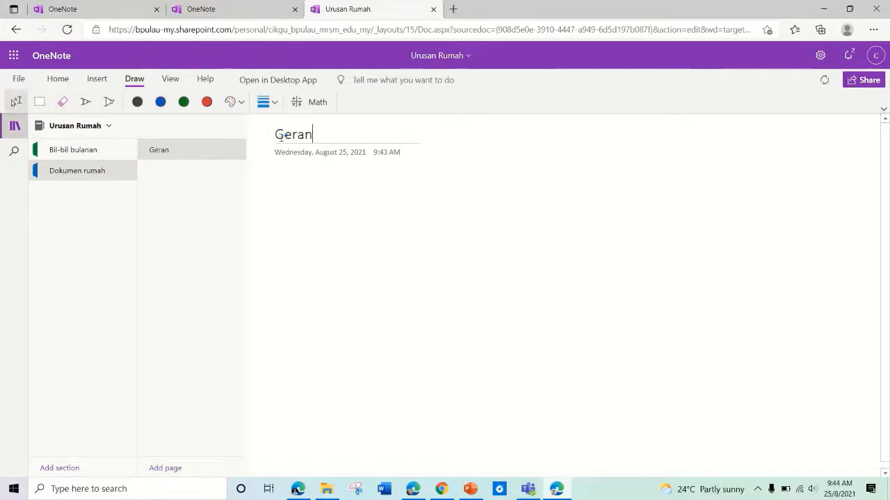
click(170, 466)
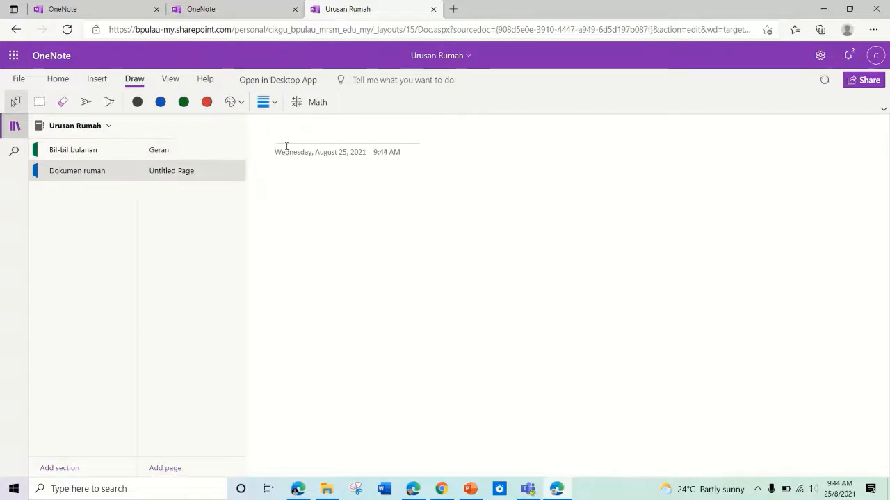
text(Cukai)
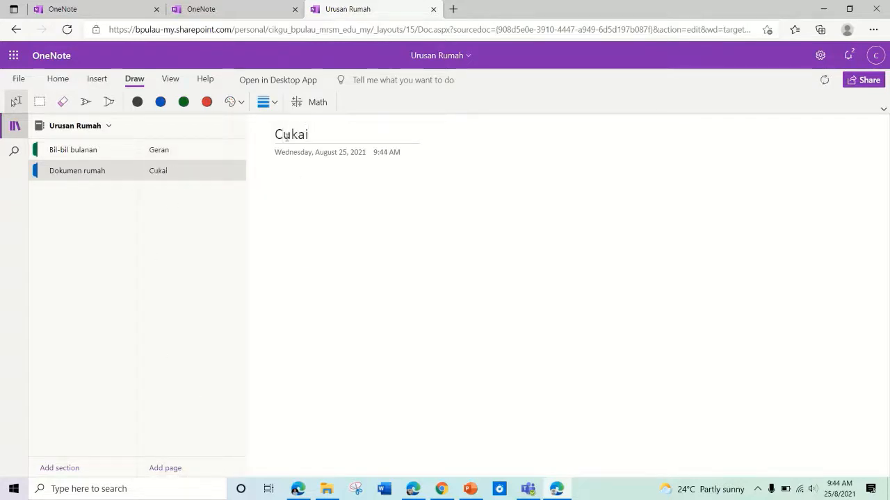
text( Pintu)
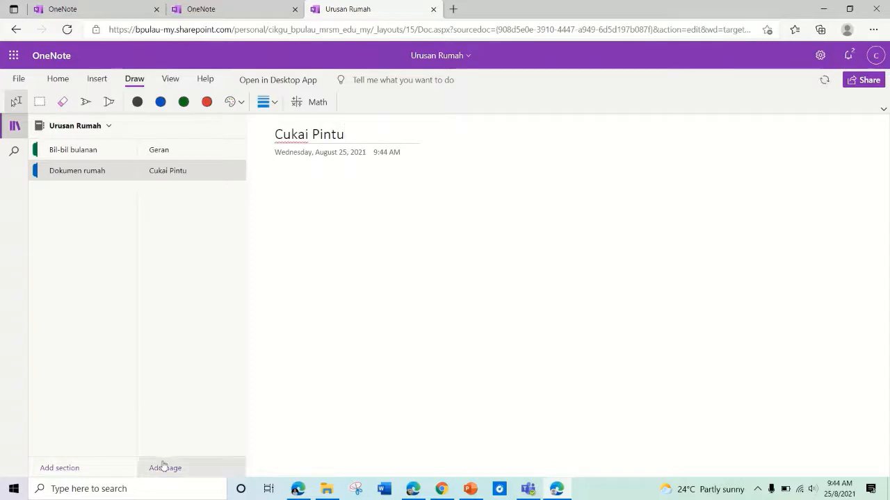
click(164, 468)
text(Re)
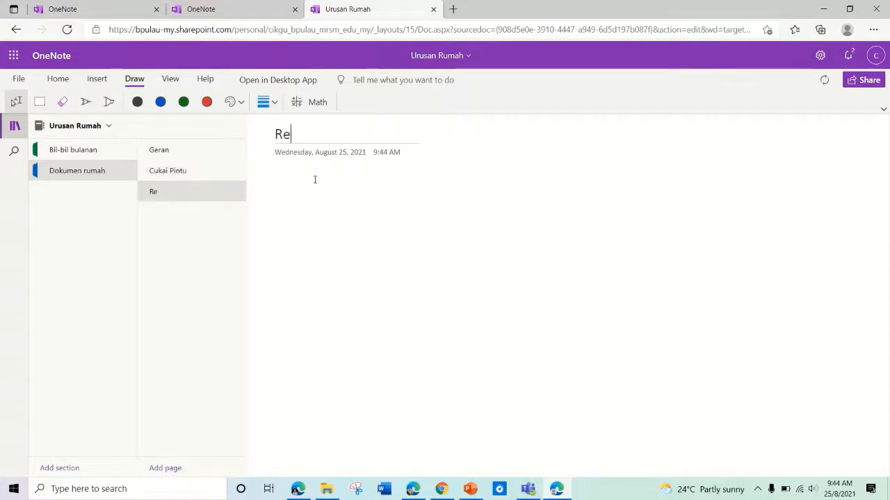
text(sit renovation)
click(165, 467)
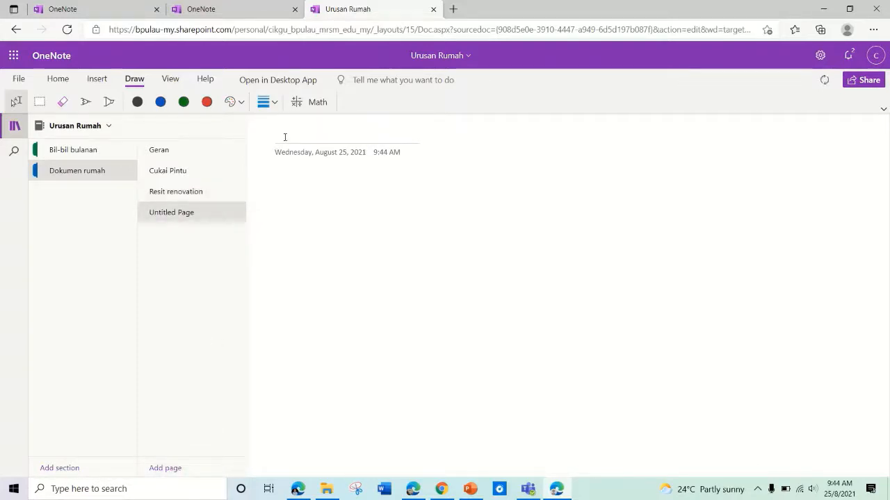
text(Senarai kerosakan se)
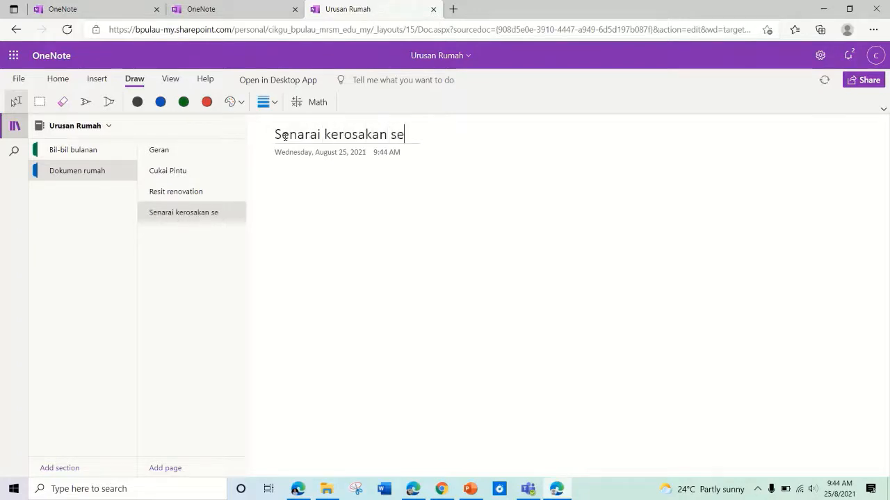
text(masa)
Step: On Senarai kerosakan semasa, start a bulleted list with 'Kabinet' and begin a second item
key(Return)
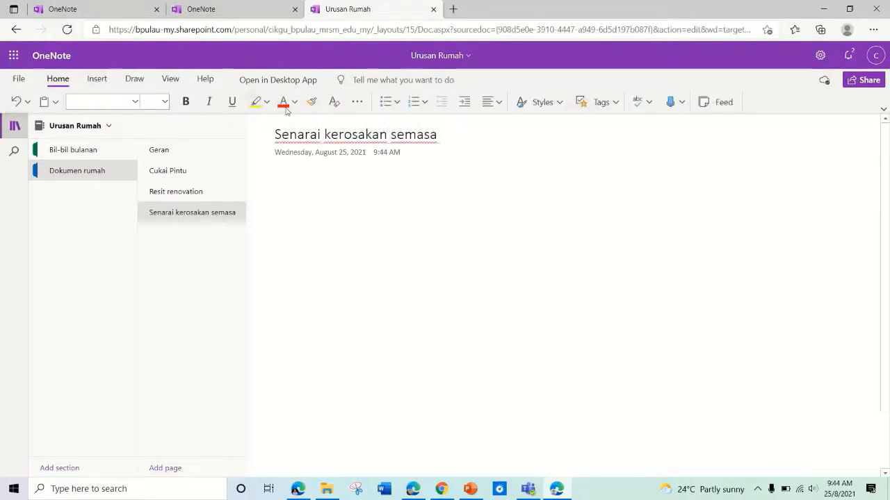
click(386, 103)
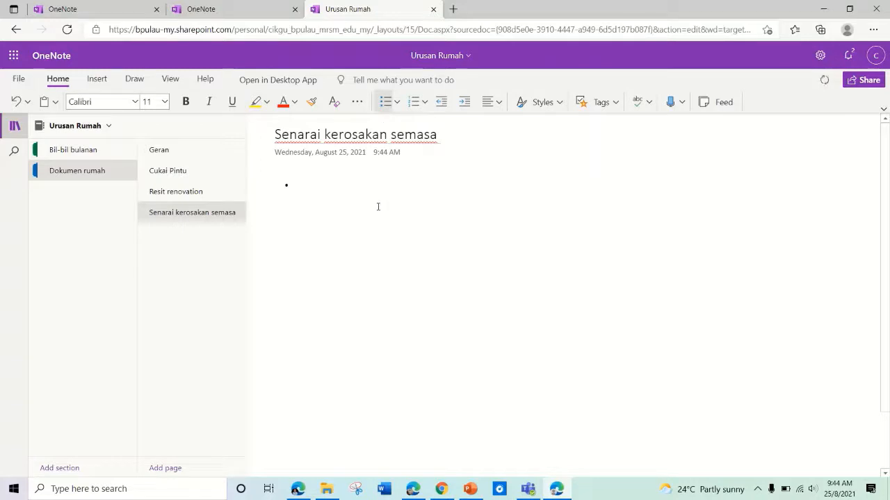
text(kabinet)
key(Return)
key(Return)
text(dl)
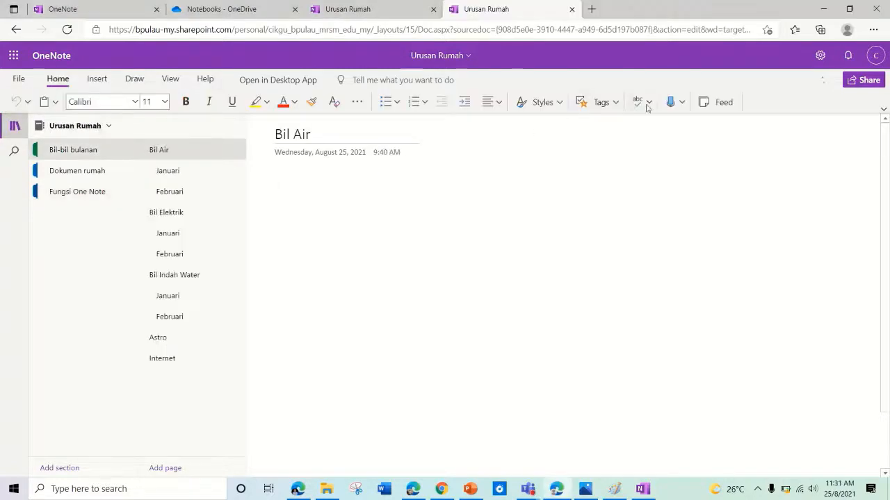
Step: Try dictation and browse its language list, then show the Draw tab's pen colour choices
click(670, 105)
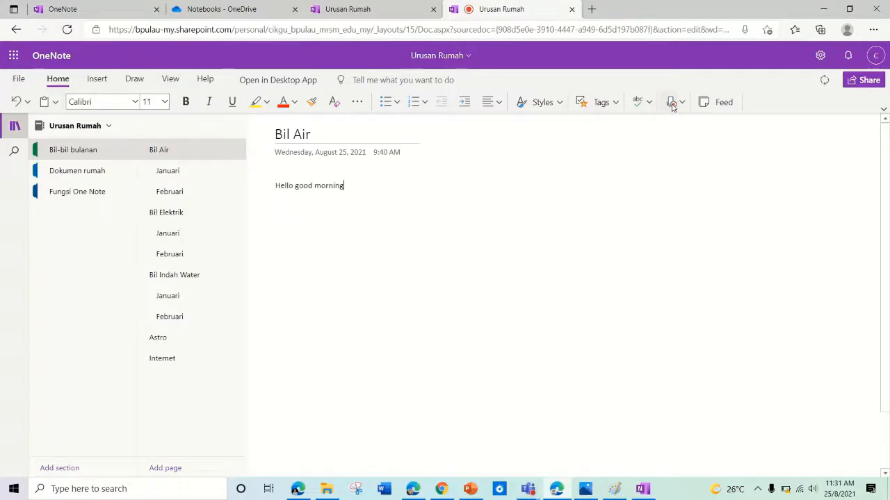
click(670, 104)
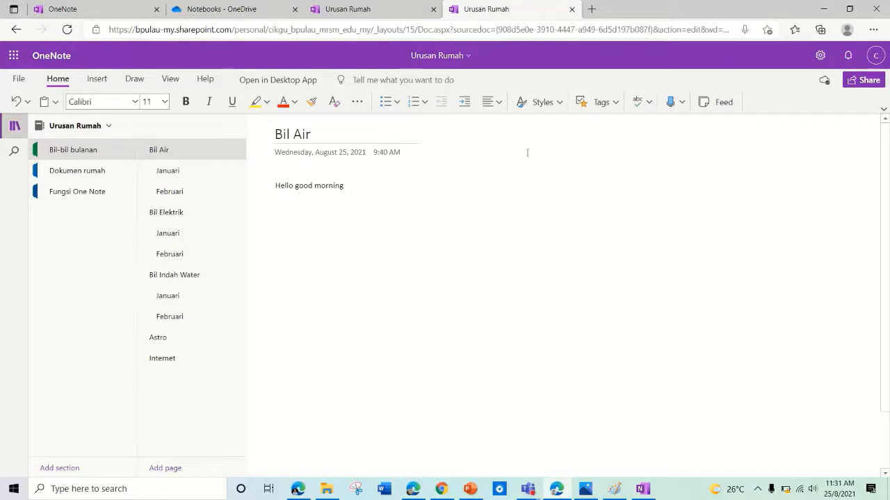
click(682, 103)
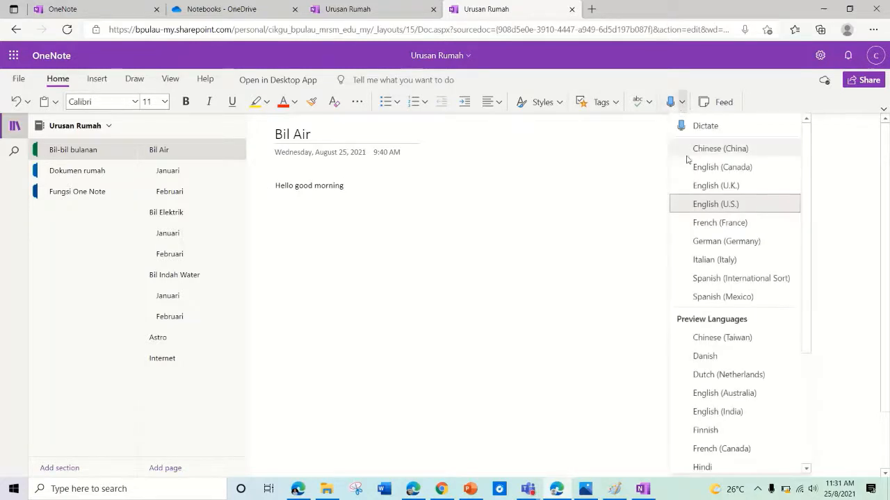
scroll(720, 218, down, 3)
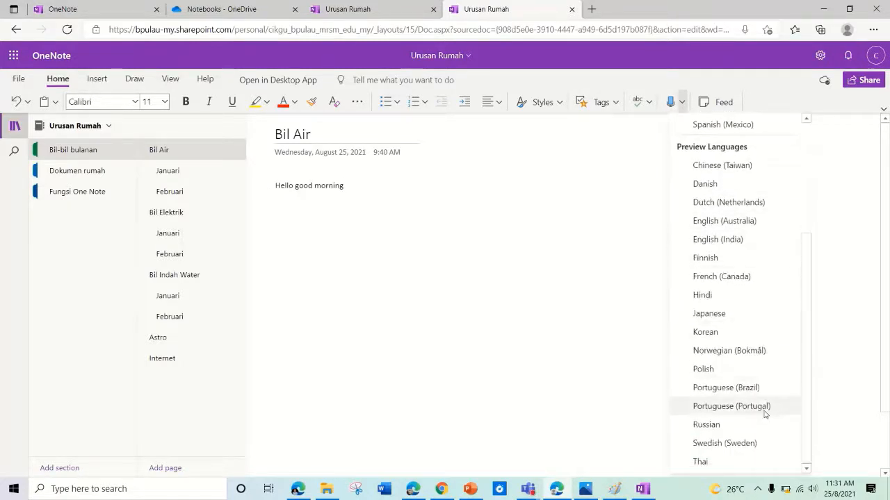
scroll(760, 312, up, 3)
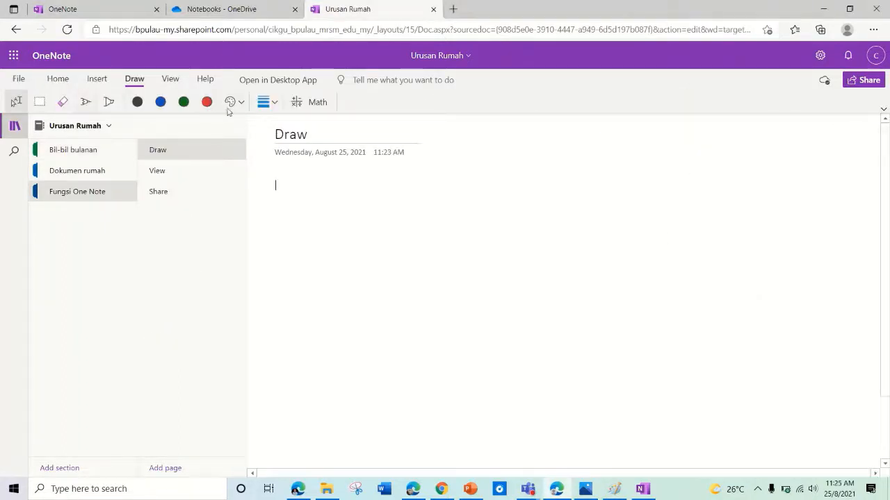
click(229, 103)
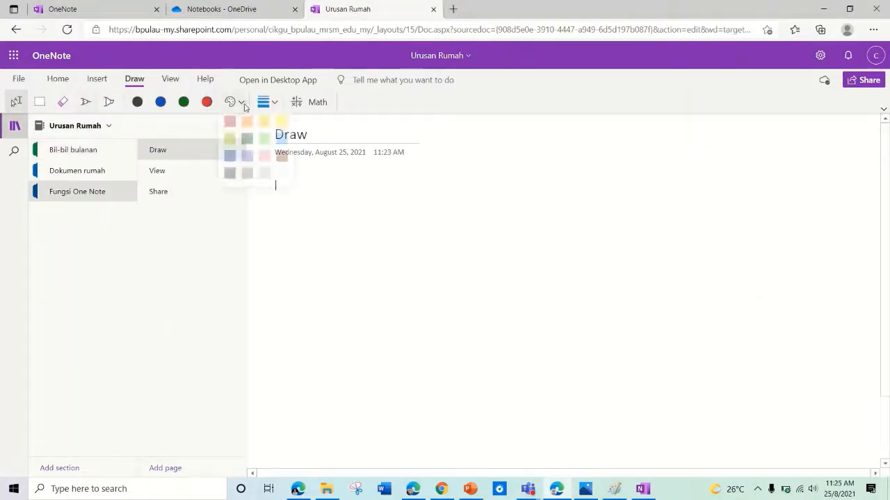
Step: Handwrite 'Tulis' and two check marks in blue ink
click(229, 161)
mouse_move(277, 186)
mouse_down()
mouse_move(284, 235)
mouse_move(297, 193)
mouse_move(326, 240)
mouse_up()
mouse_move(339, 198)
mouse_down()
mouse_move(343, 245)
mouse_move(372, 222)
mouse_move(357, 242)
mouse_up()
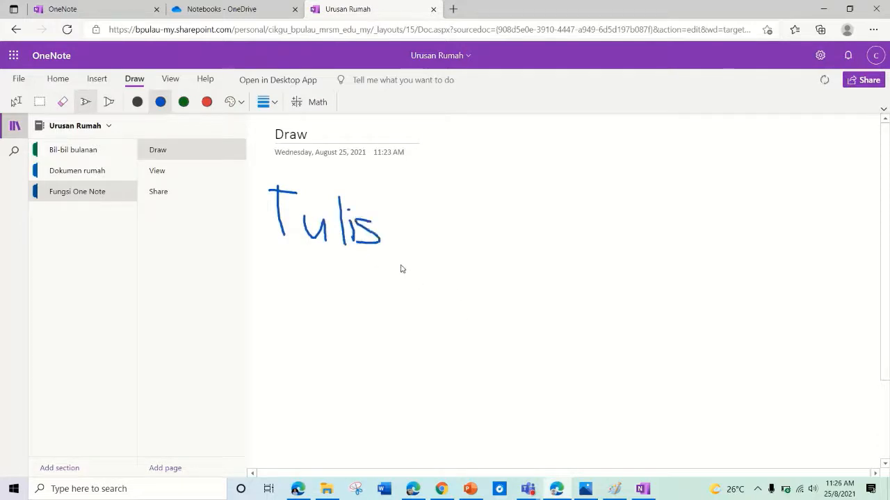
drag(399, 264, 477, 259)
drag(397, 325, 499, 353)
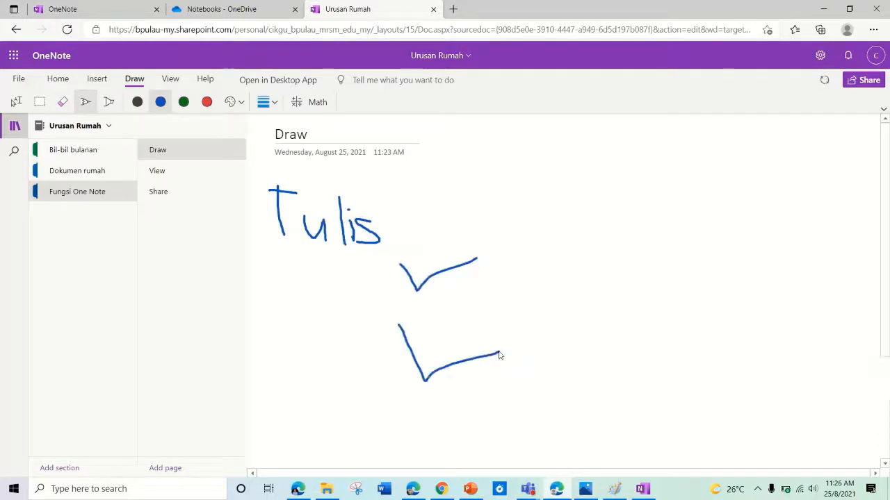
Step: Highlight Tulis and the date line in yellow, plus a thickest-width highlight at right
click(109, 102)
drag(278, 198, 370, 210)
drag(265, 220, 358, 228)
drag(269, 155, 410, 156)
click(268, 102)
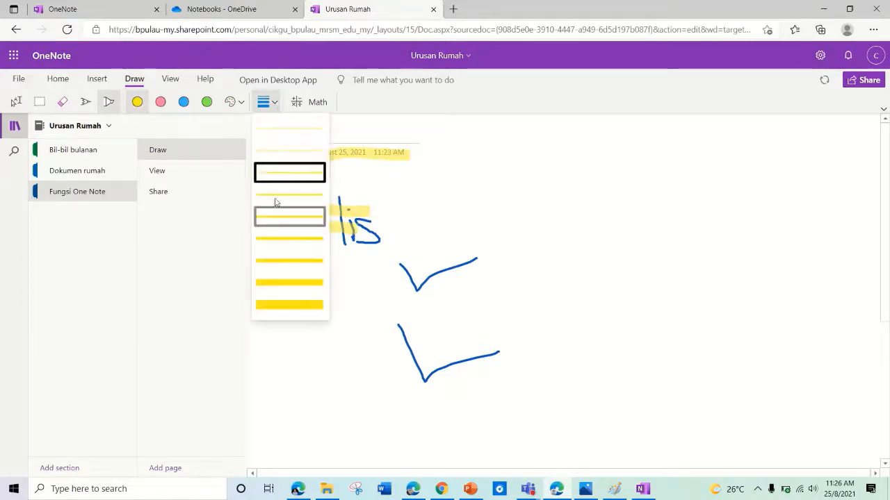
click(289, 304)
drag(533, 182, 637, 182)
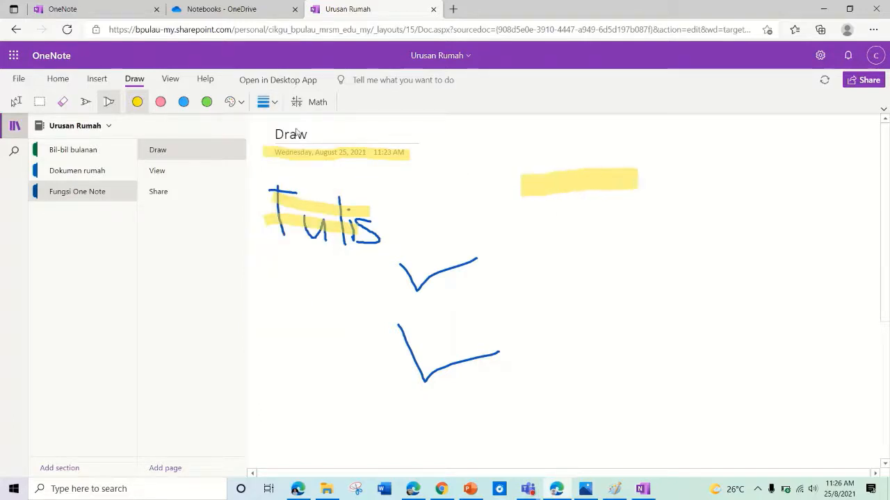
Step: With the thinnest blue pen, underline the highlight and handwrite '2+2' beside the ticks
click(86, 102)
click(268, 102)
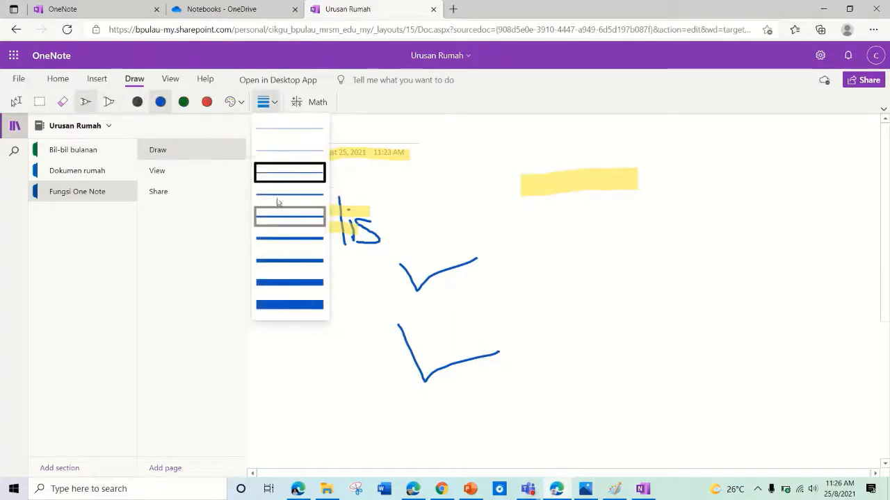
click(289, 128)
drag(522, 215, 644, 216)
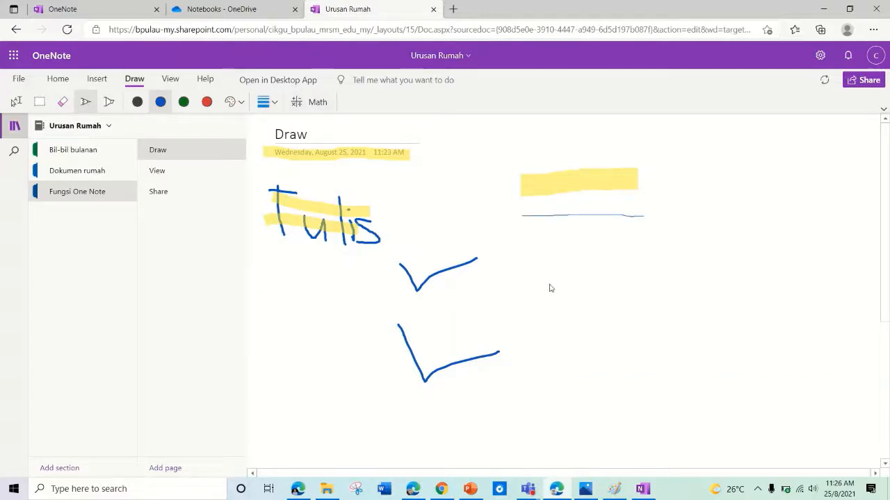
mouse_move(549, 284)
mouse_down()
mouse_move(590, 290)
mouse_move(555, 337)
mouse_move(619, 341)
mouse_up()
mouse_move(631, 277)
mouse_down()
mouse_move(638, 306)
mouse_move(661, 303)
mouse_up()
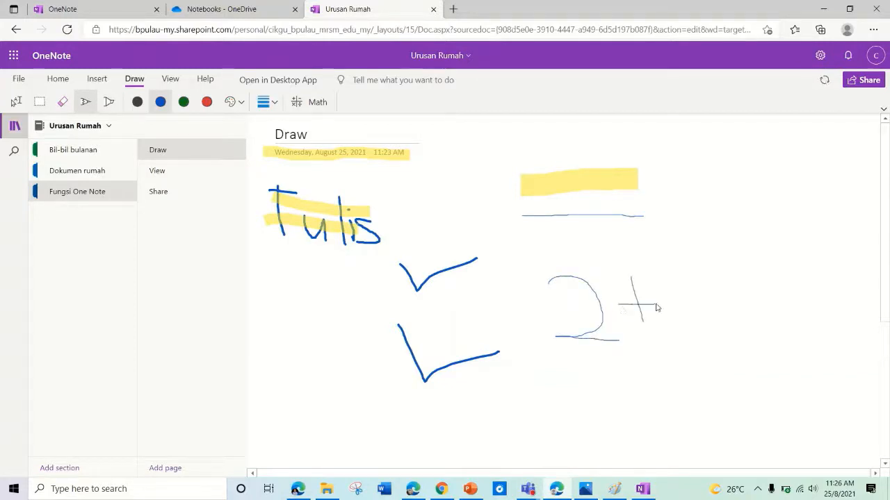
mouse_move(666, 272)
mouse_down()
mouse_move(683, 269)
mouse_move(684, 331)
mouse_move(661, 334)
mouse_move(723, 330)
mouse_up()
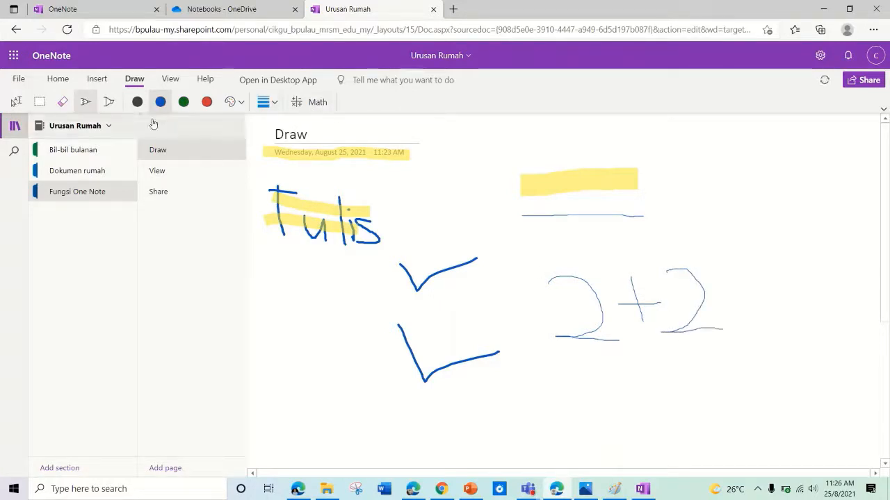
click(40, 103)
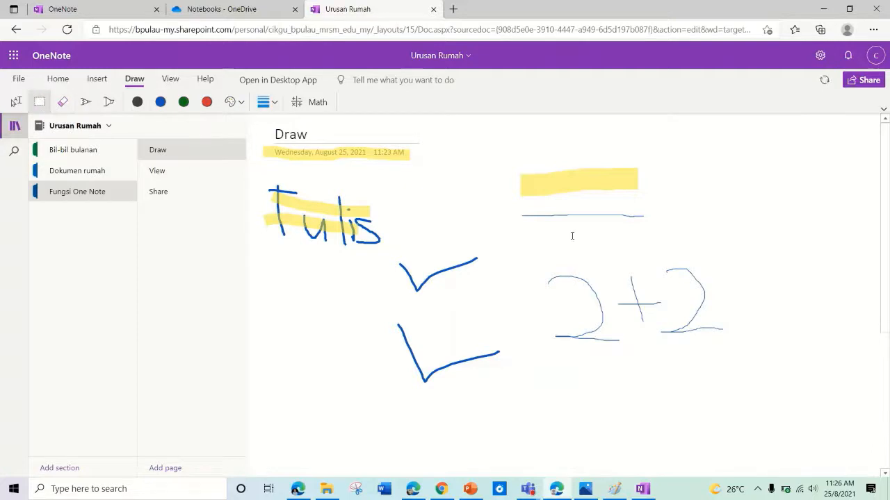
Step: Select the handwritten 2+2 ink and load it into the Math pane
mouse_move(505, 240)
mouse_down()
mouse_move(699, 343)
mouse_move(768, 368)
mouse_up()
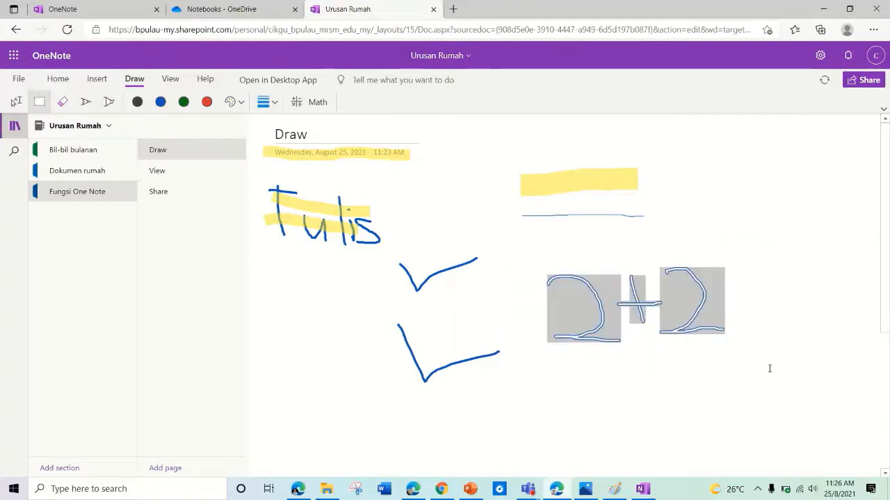
click(300, 103)
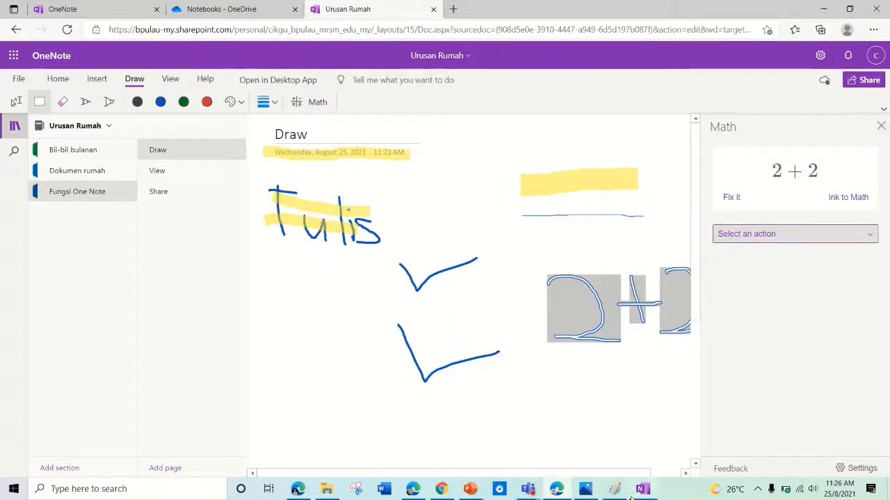
drag(629, 474, 655, 473)
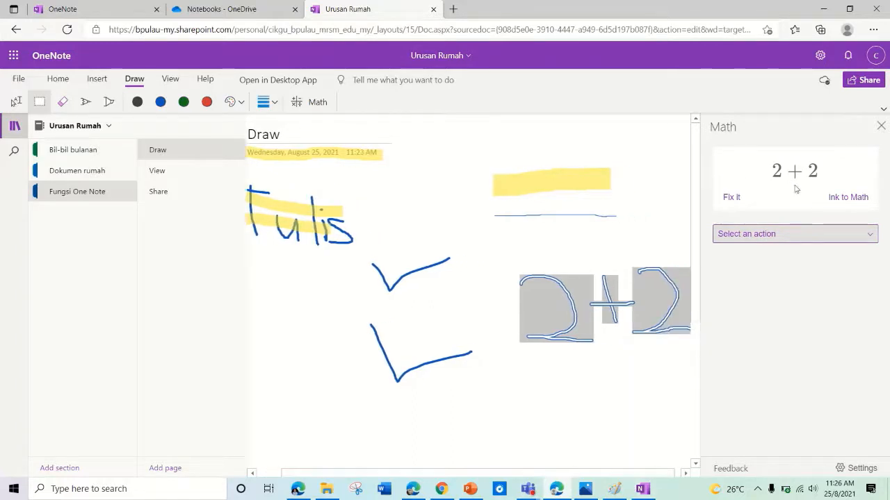
click(731, 198)
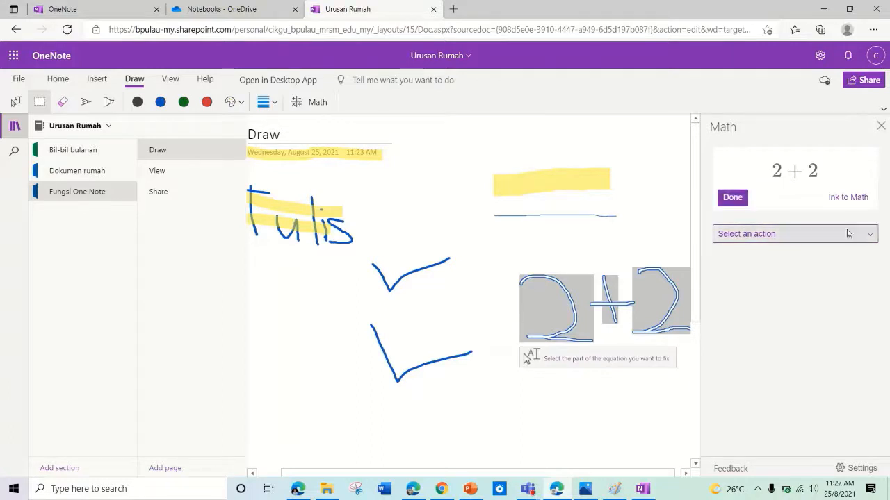
Step: Evaluate 2+2 to 4 with solution steps, convert the ink to typed math, then go to the View page
click(870, 237)
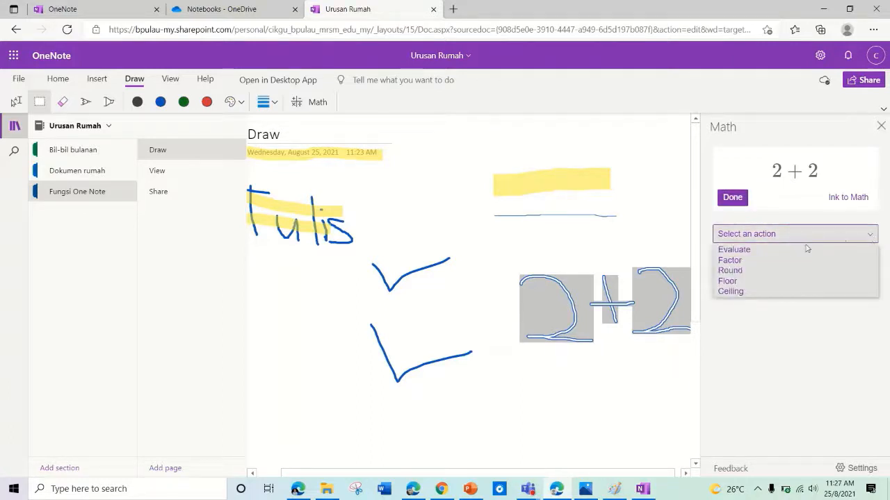
click(734, 250)
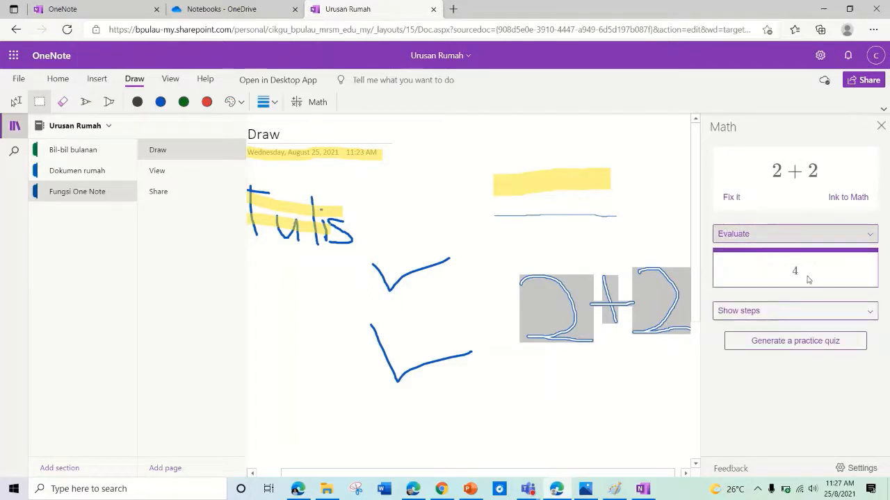
click(873, 314)
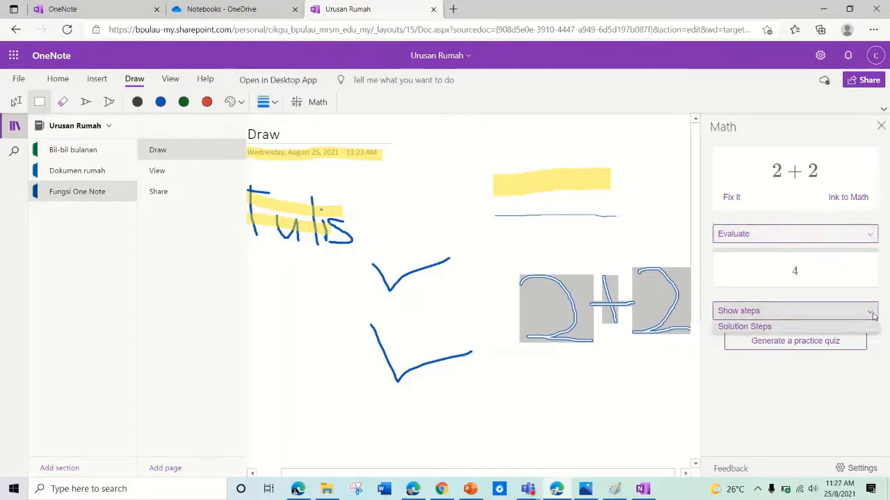
click(830, 326)
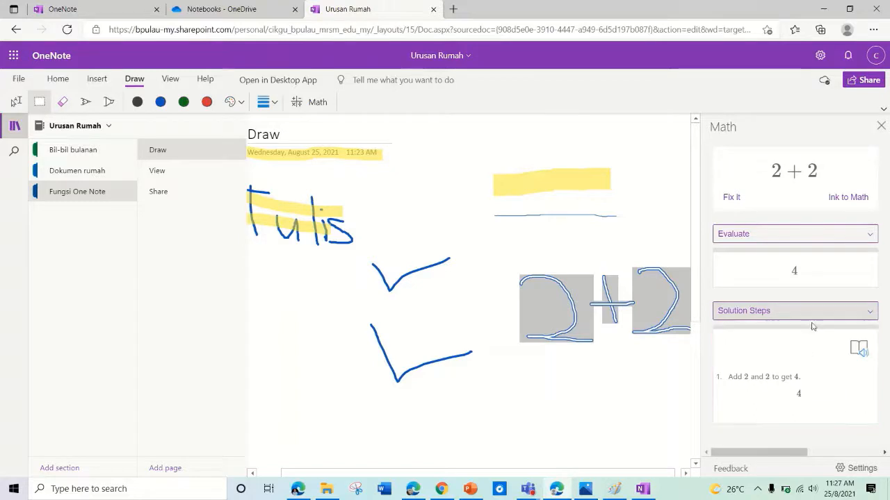
click(846, 199)
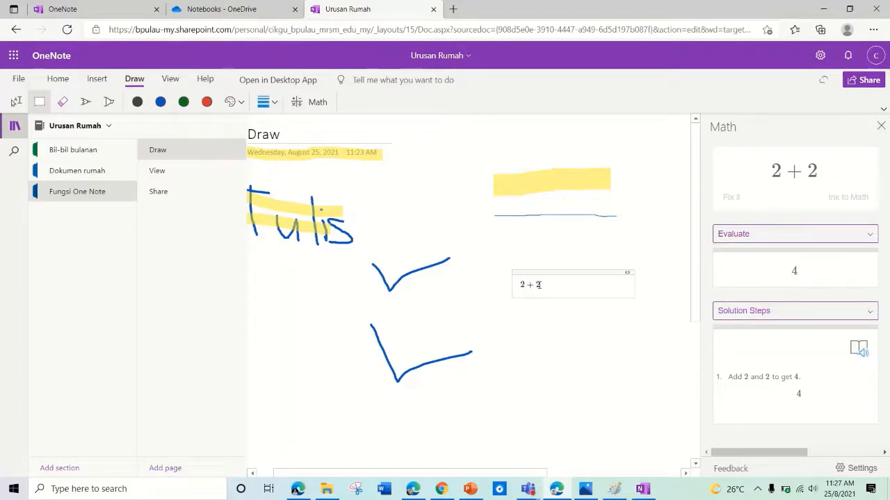
click(193, 172)
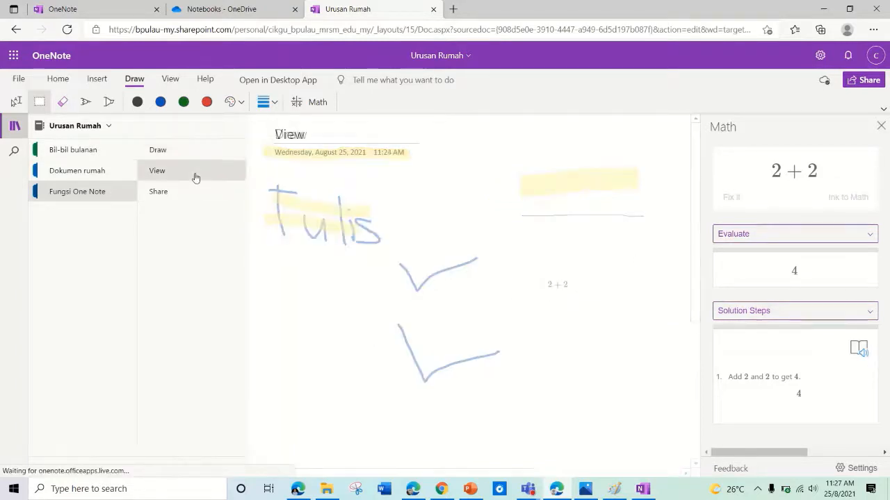
Step: Close the Math pane and type 'Selamat pagi semua..jom belajar mengenai One Note' on the View page
click(168, 82)
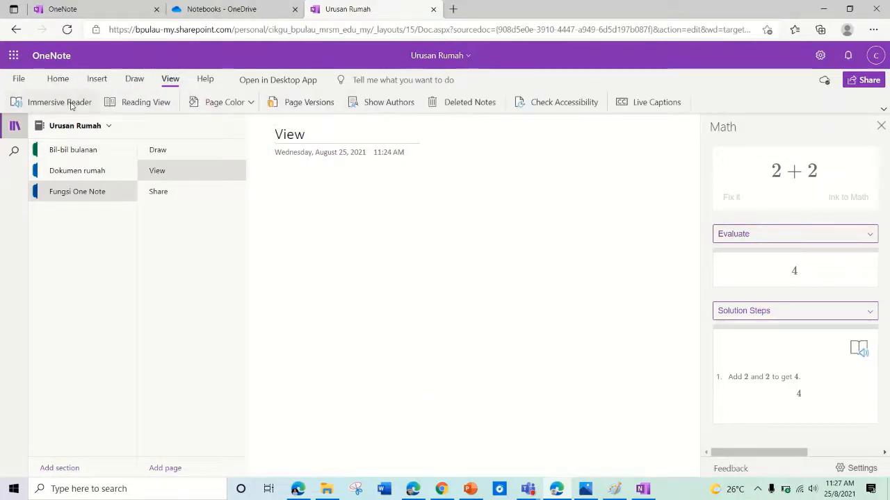
click(880, 126)
click(353, 185)
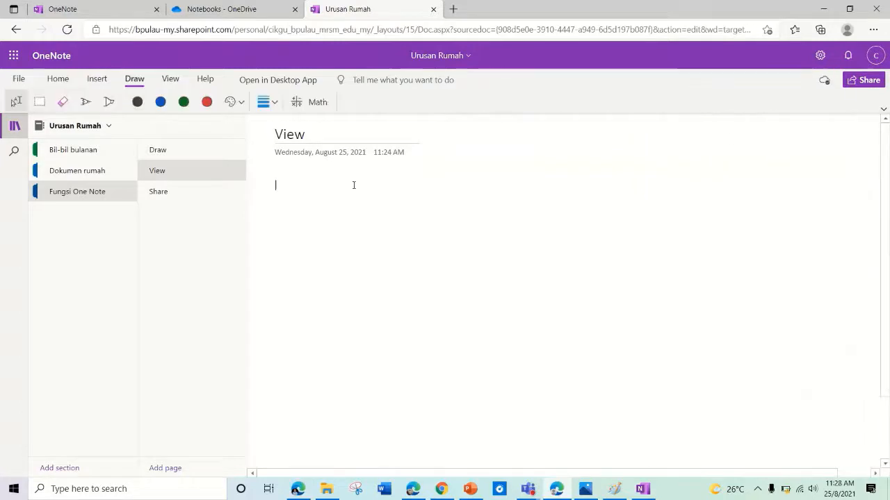
text(Selamat pa)
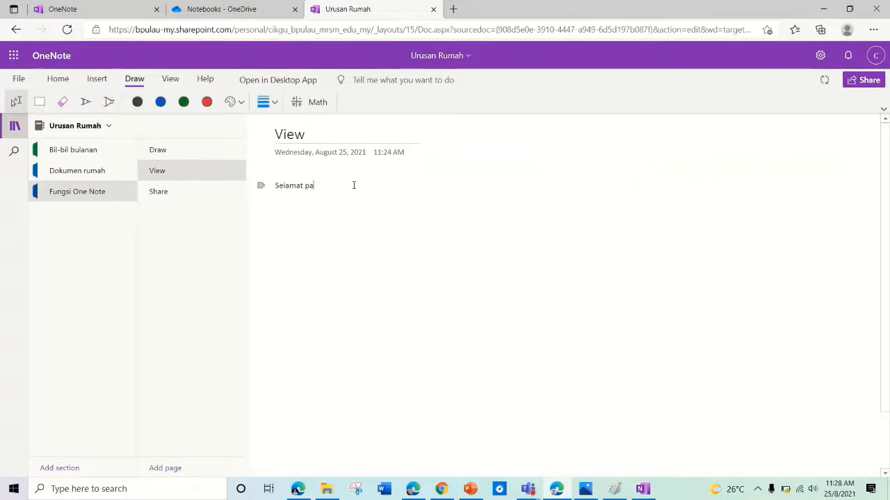
text(gi)
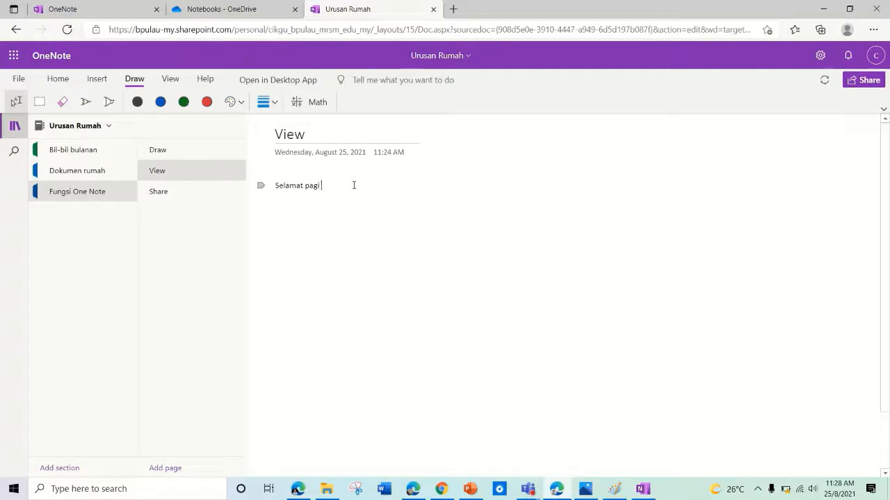
text(gi semua..jam belajar mengenai One Note)
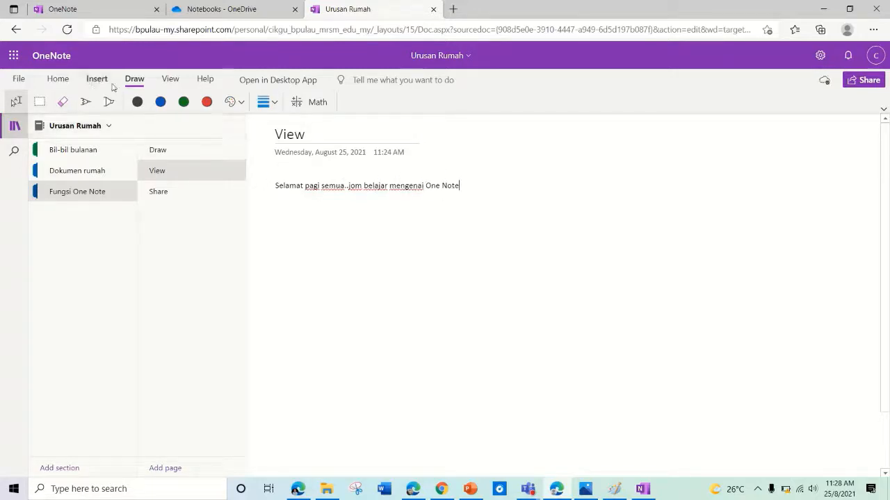
click(169, 81)
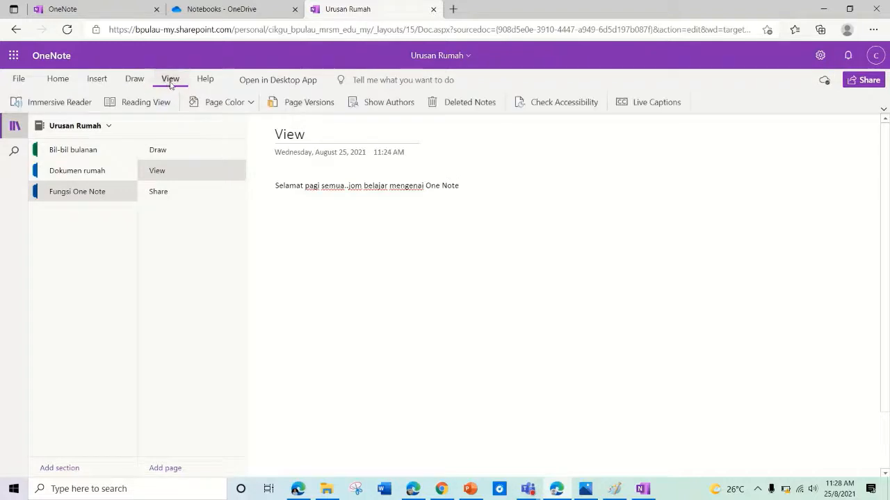
click(64, 108)
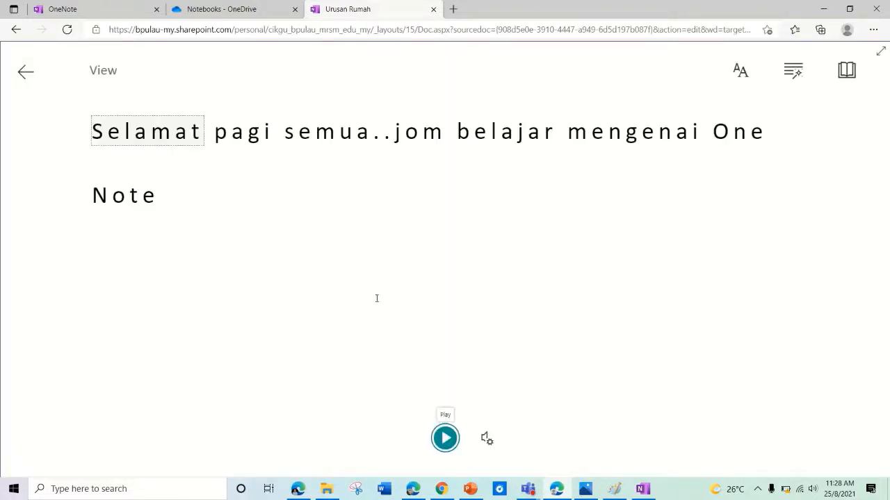
click(445, 438)
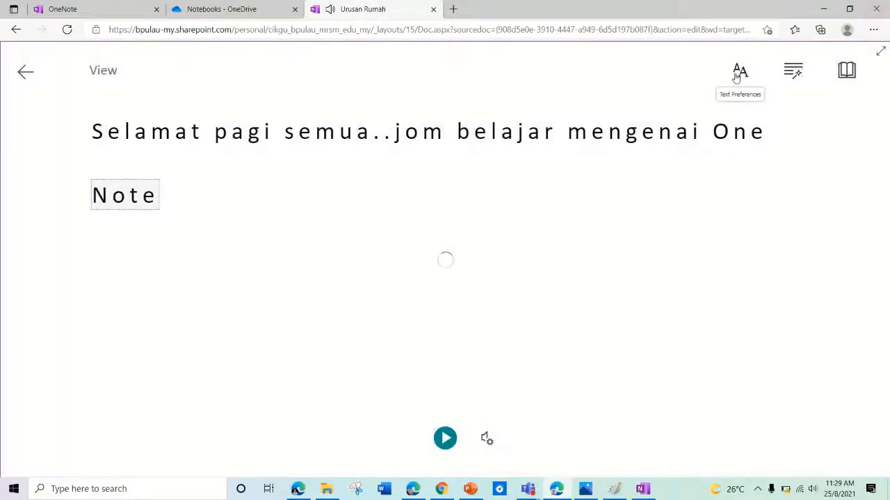
click(738, 72)
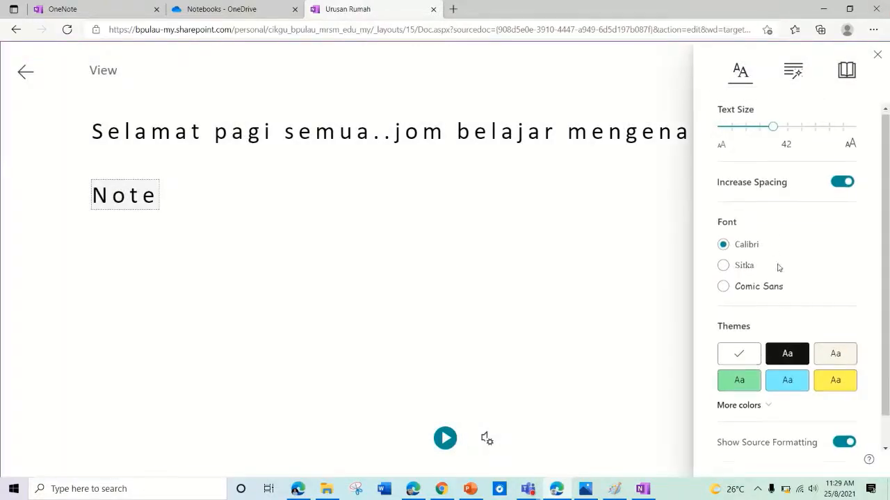
scroll(784, 278, down, 1)
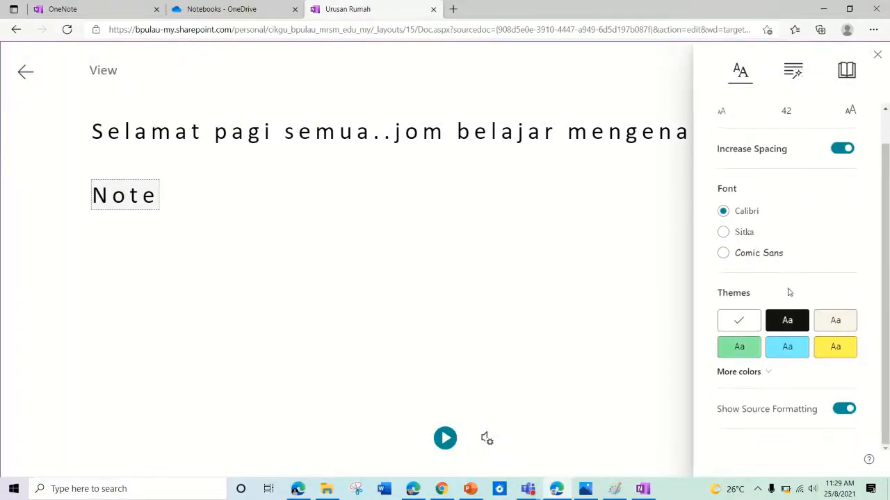
click(792, 71)
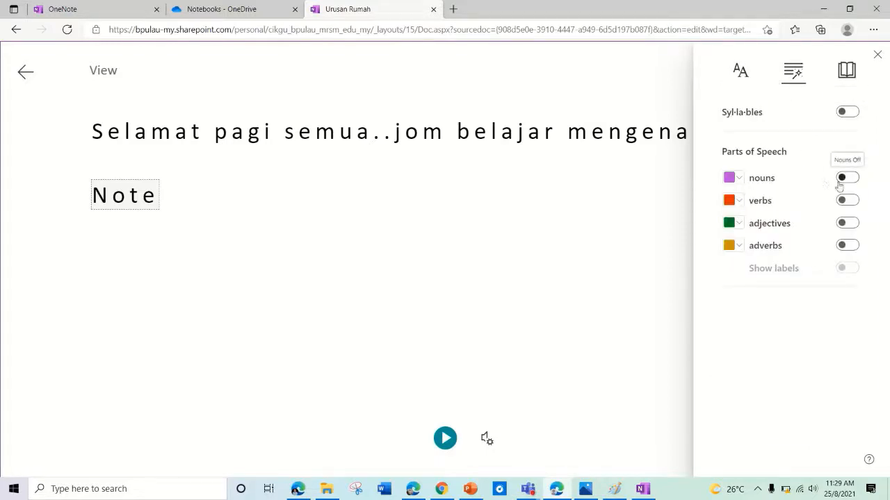
click(845, 70)
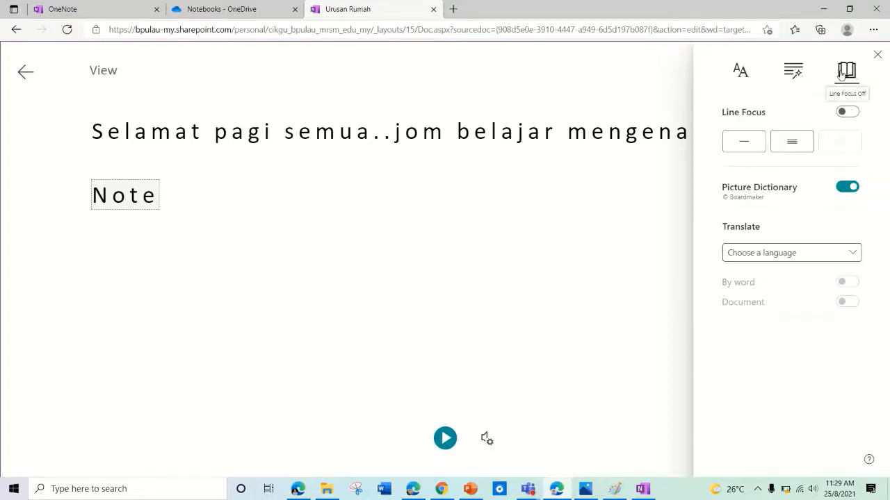
click(857, 253)
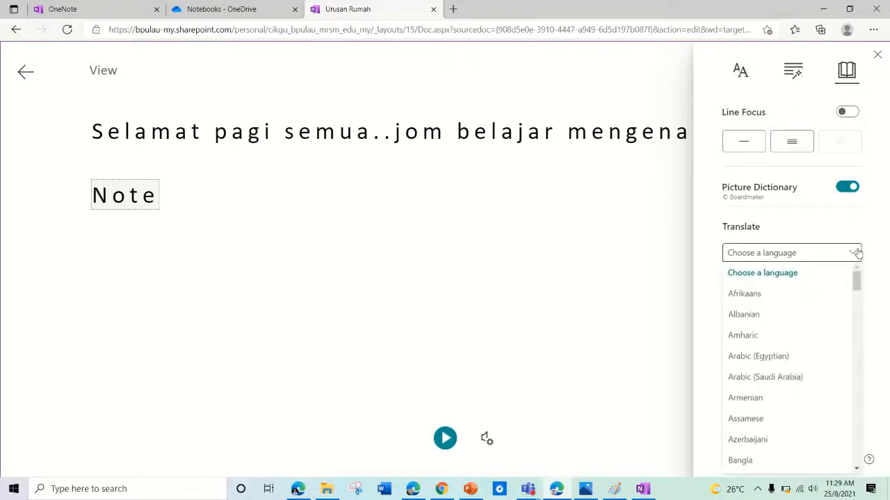
scroll(827, 288, down, 1)
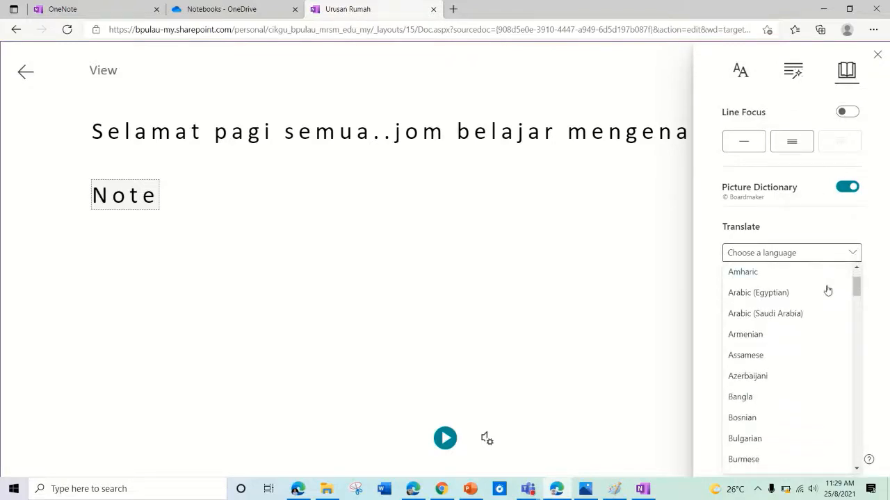
scroll(828, 289, up, 2)
scroll(808, 325, down, 3)
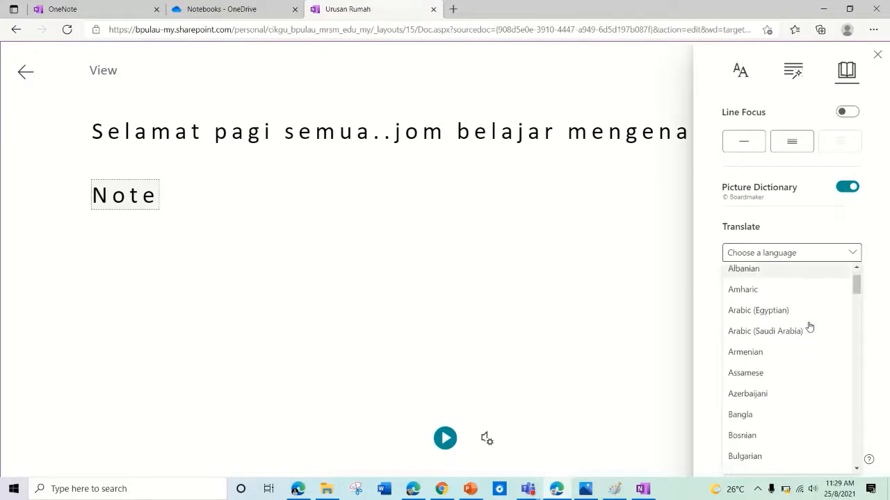
key(Escape)
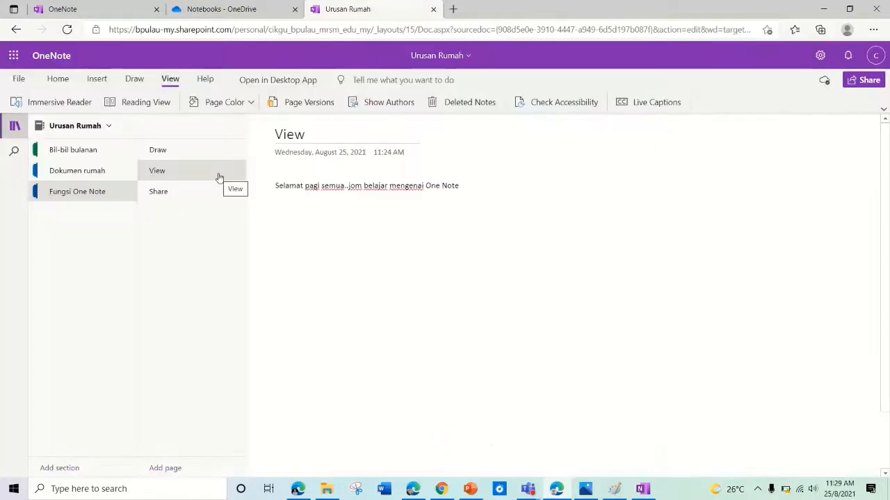
Step: Switch the page to Reading View and back to editing mode
click(133, 102)
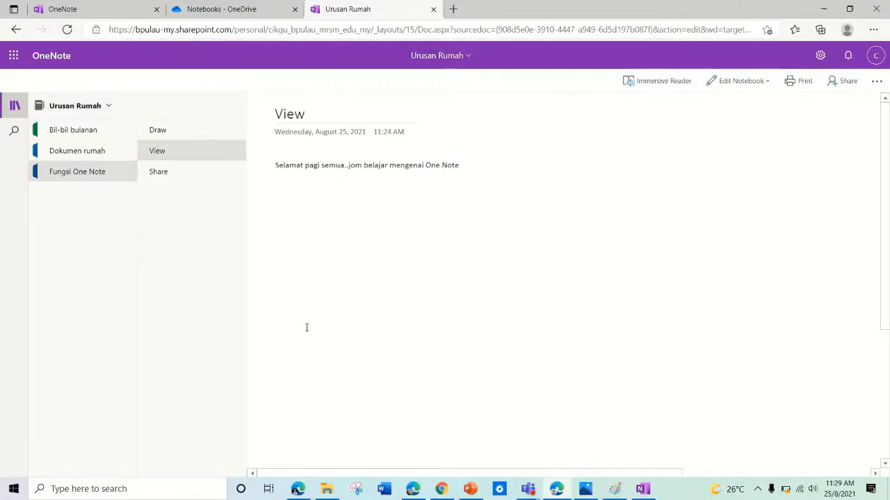
click(724, 88)
click(734, 101)
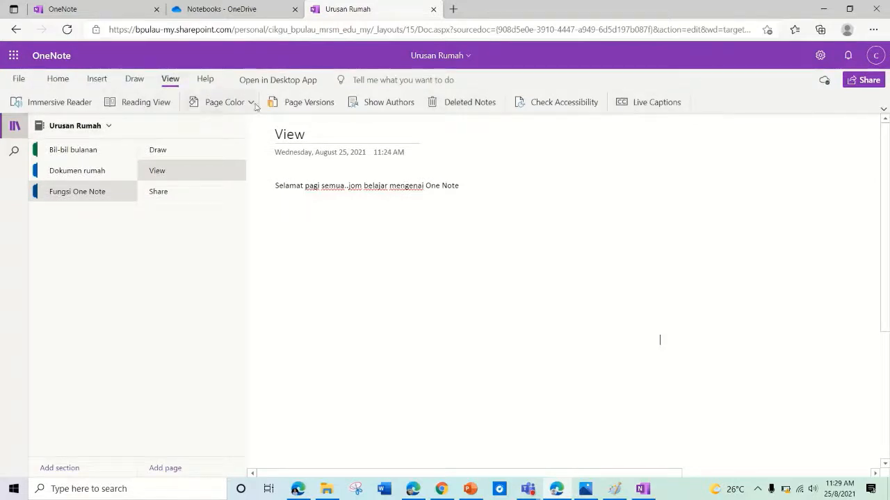
Step: Set the page background colour to light peach after trying light blue
click(219, 103)
click(198, 145)
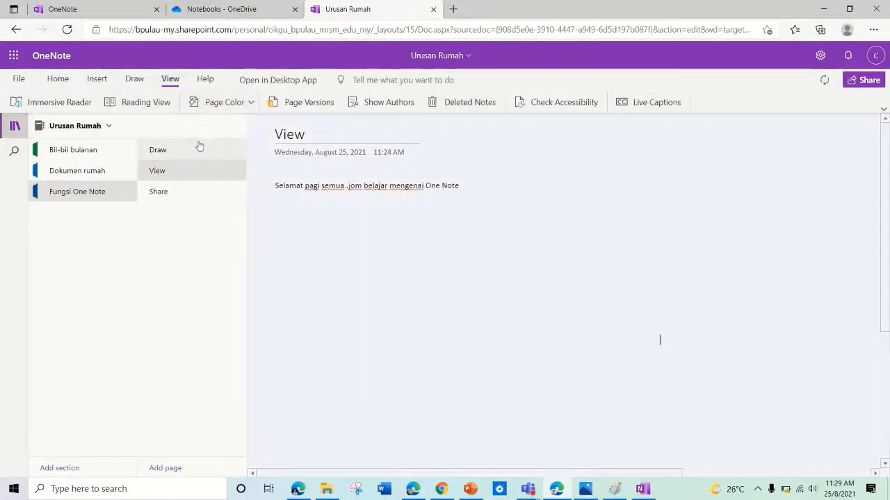
click(247, 107)
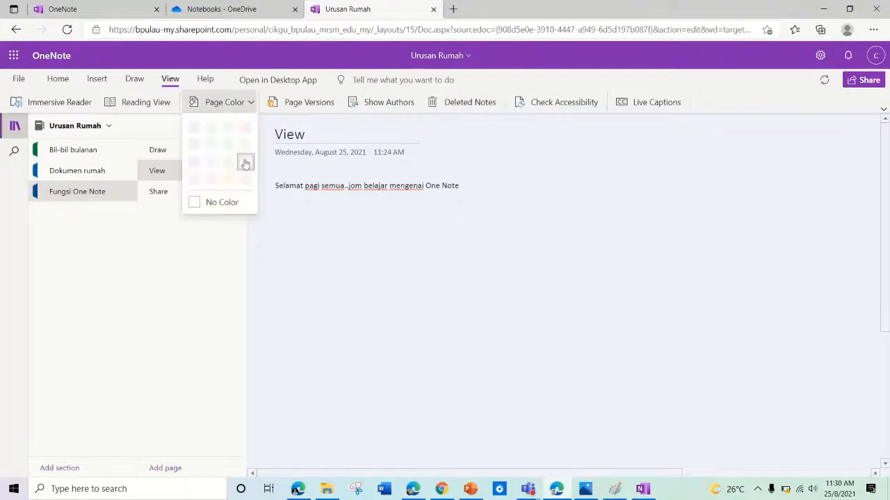
click(229, 179)
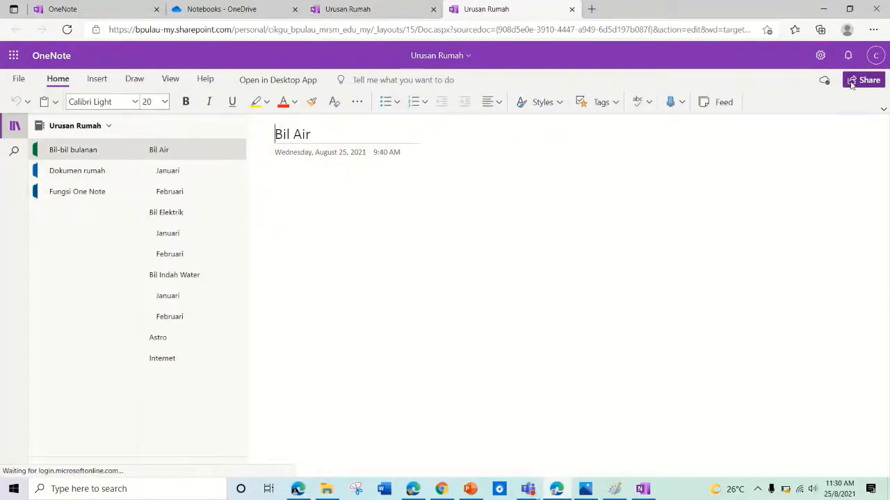
Step: Check the Share link settings, then copy a link to the notebook that anyone can edit
click(852, 85)
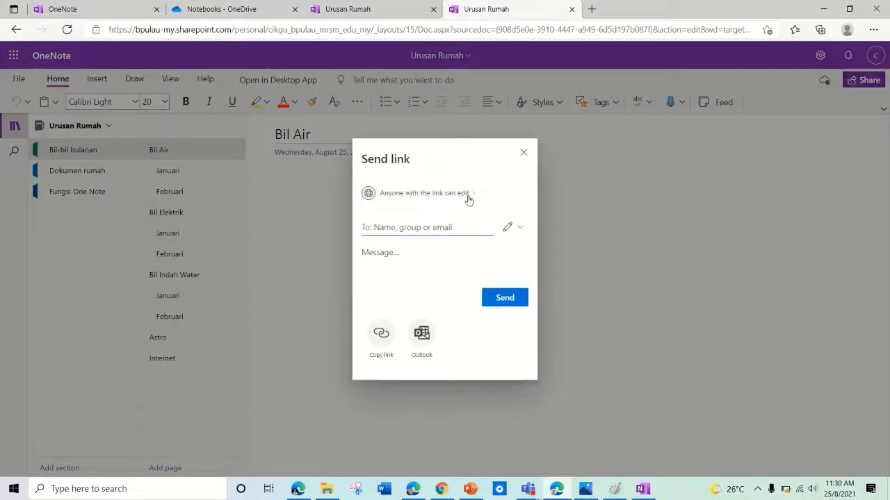
click(468, 200)
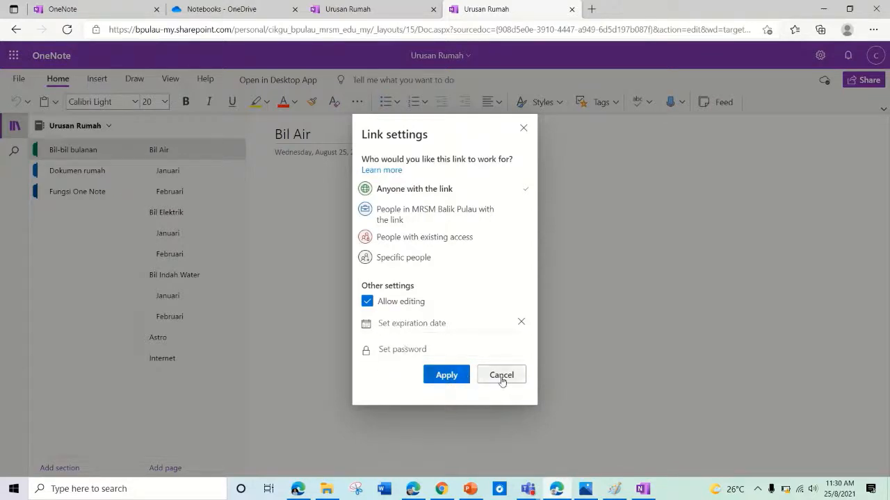
click(462, 376)
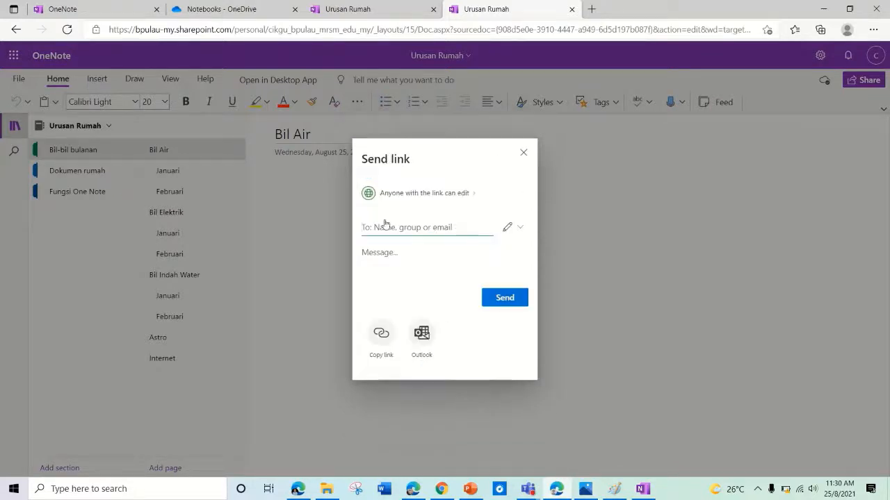
click(382, 335)
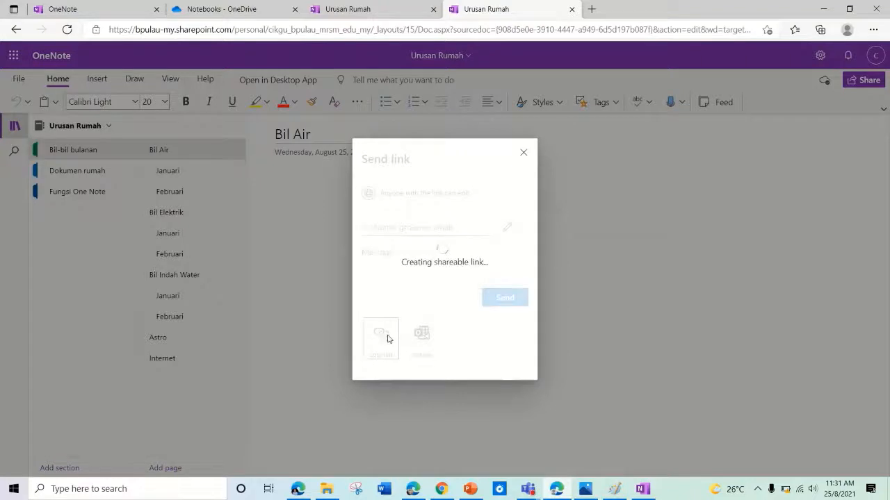
click(506, 274)
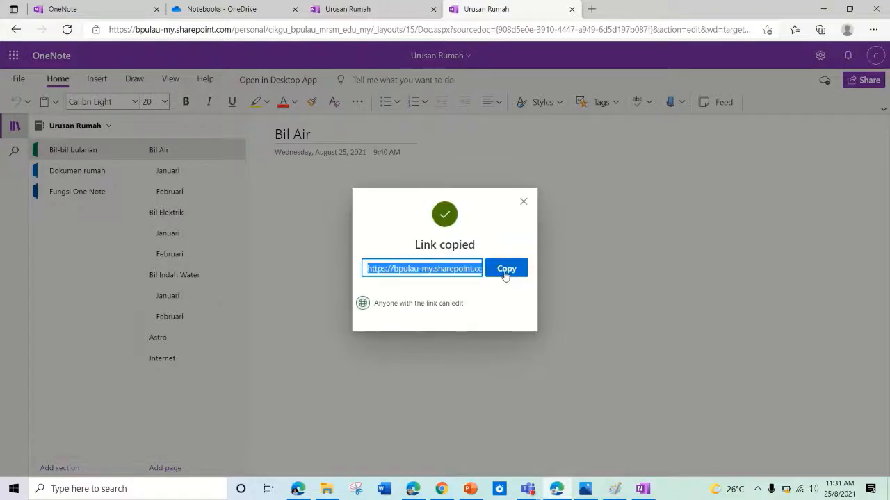